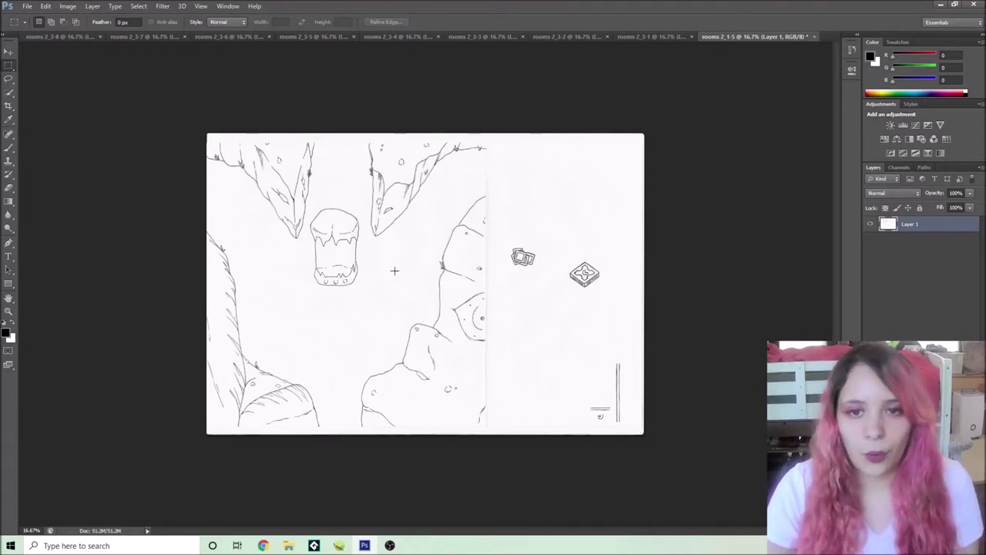
Step: Review the scanned room line drawings from rooms 2_3-1 through rooms 2_3-7, one document at a time
left_click(649, 37)
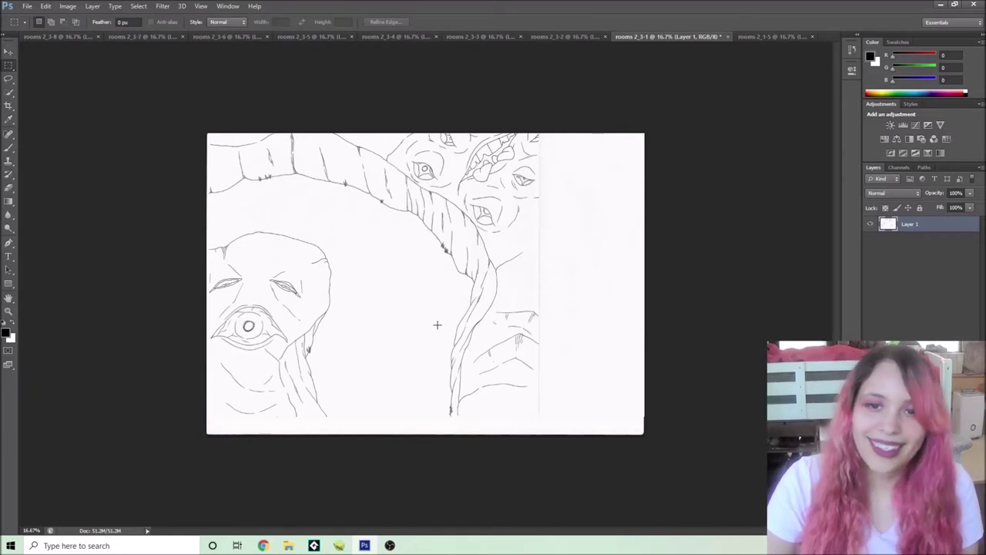
left_click(576, 35)
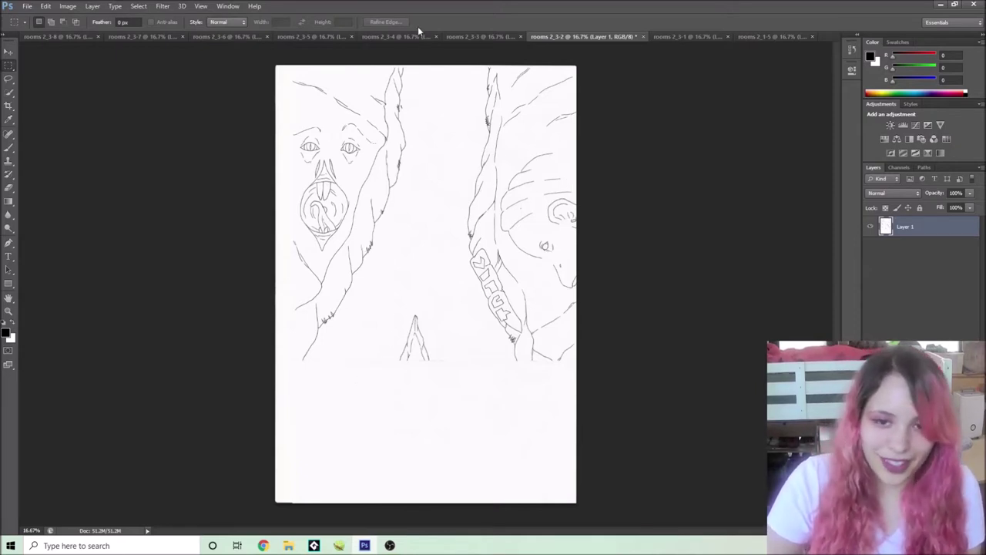
left_click(479, 37)
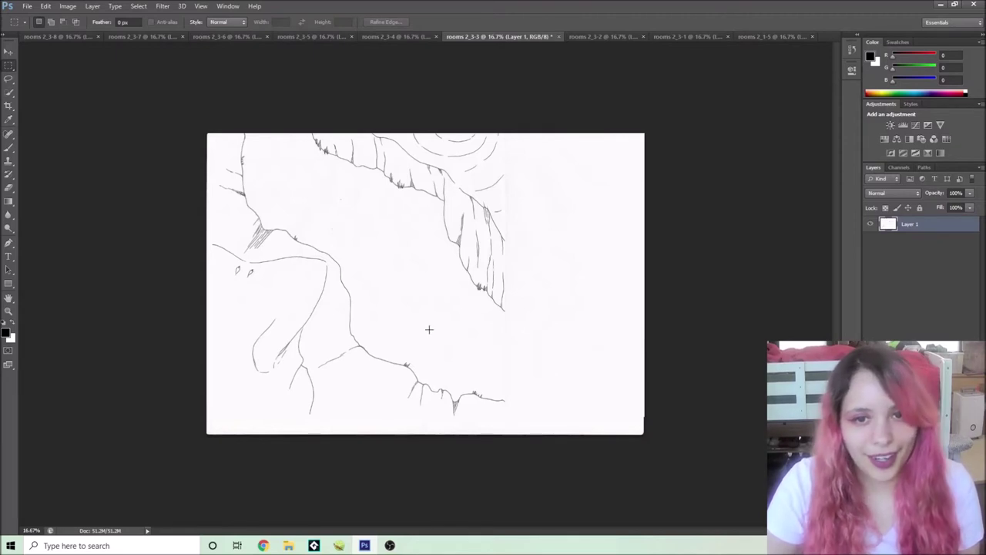
left_click(409, 36)
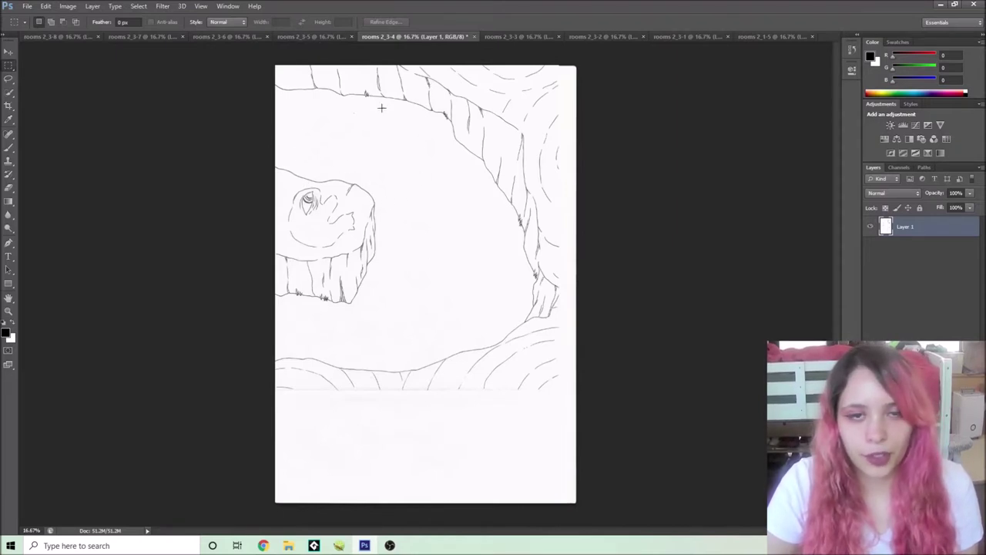
left_click(330, 35)
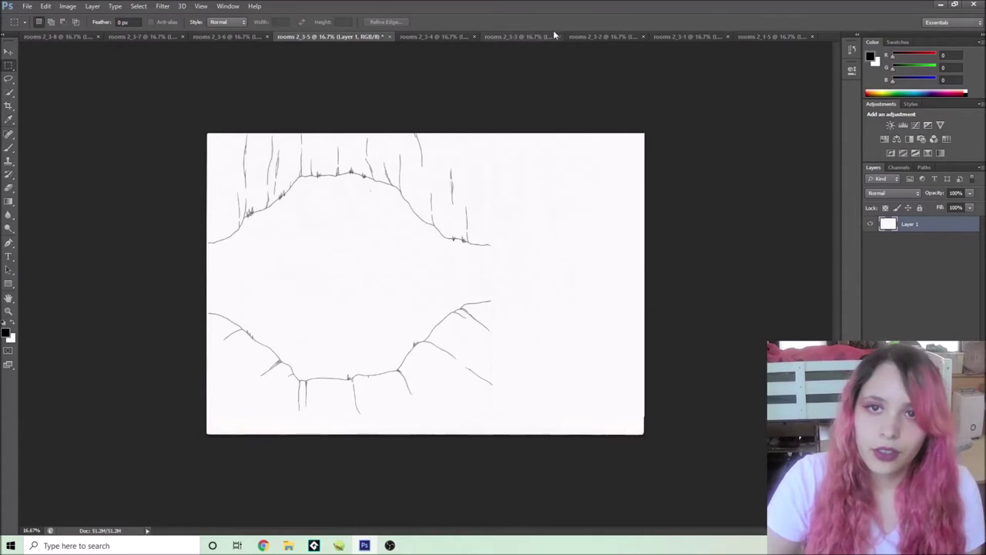
left_click(593, 36)
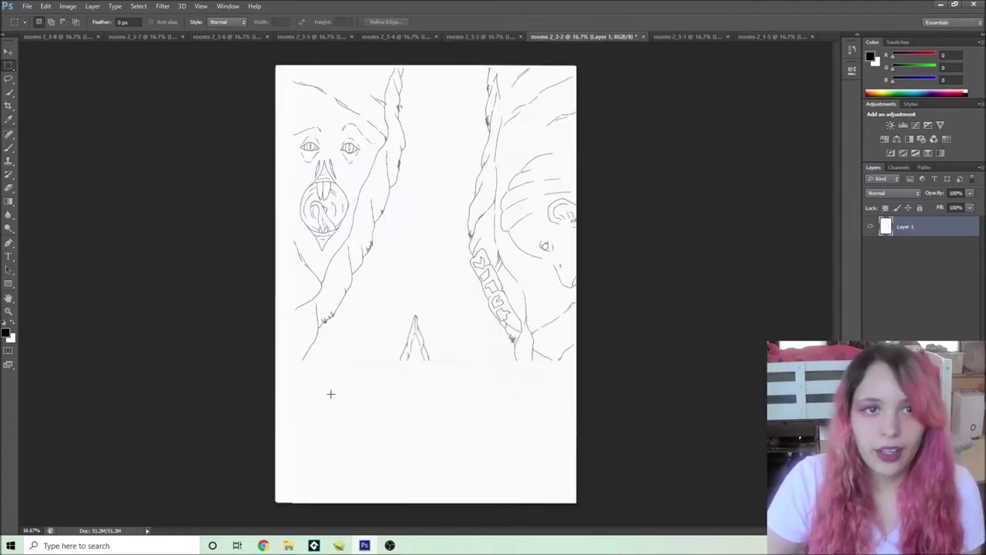
left_click(211, 35)
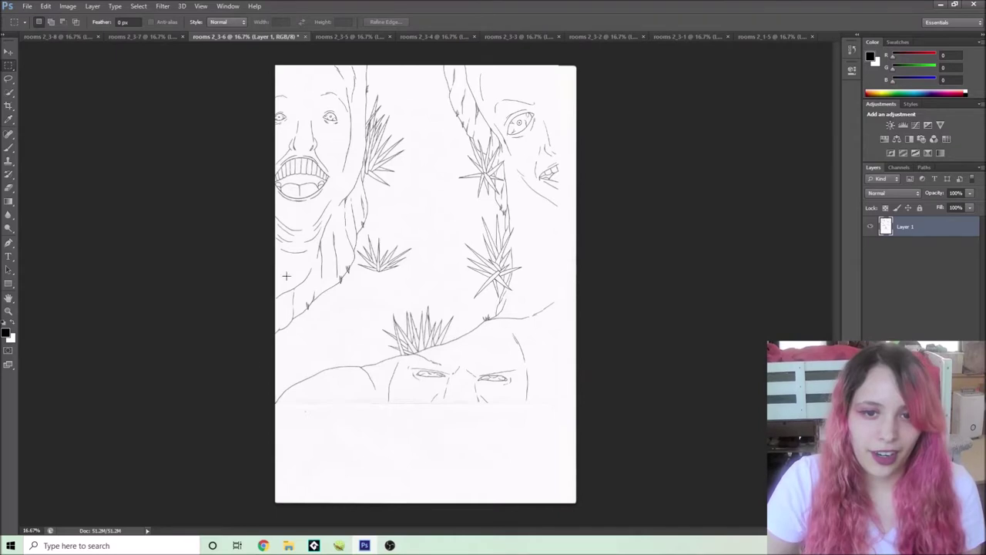
left_click(139, 36)
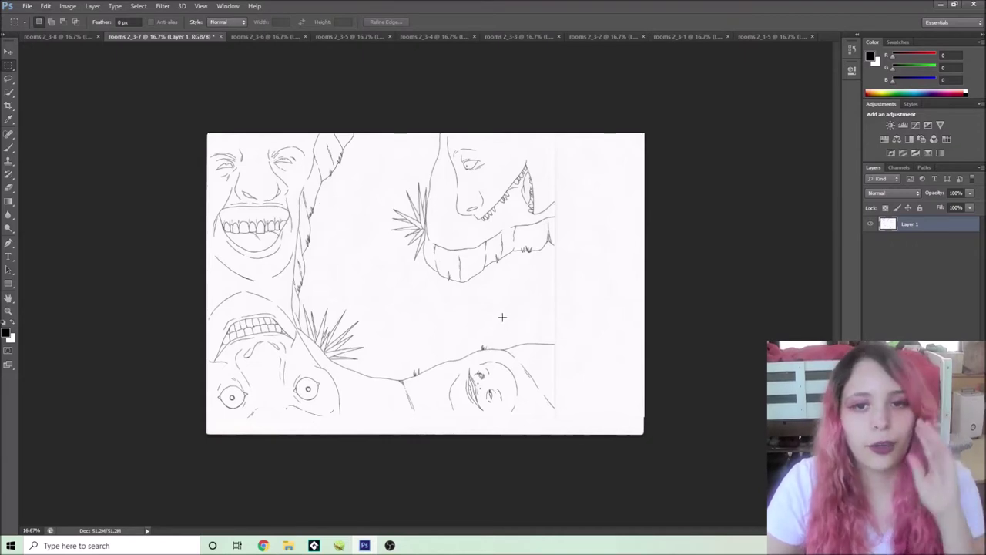
Step: Go back over the rooms 2_3-6 to 2_3-2 drawings, and examine rooms 2_1-5 and rooms 2_3-8
left_click(266, 37)
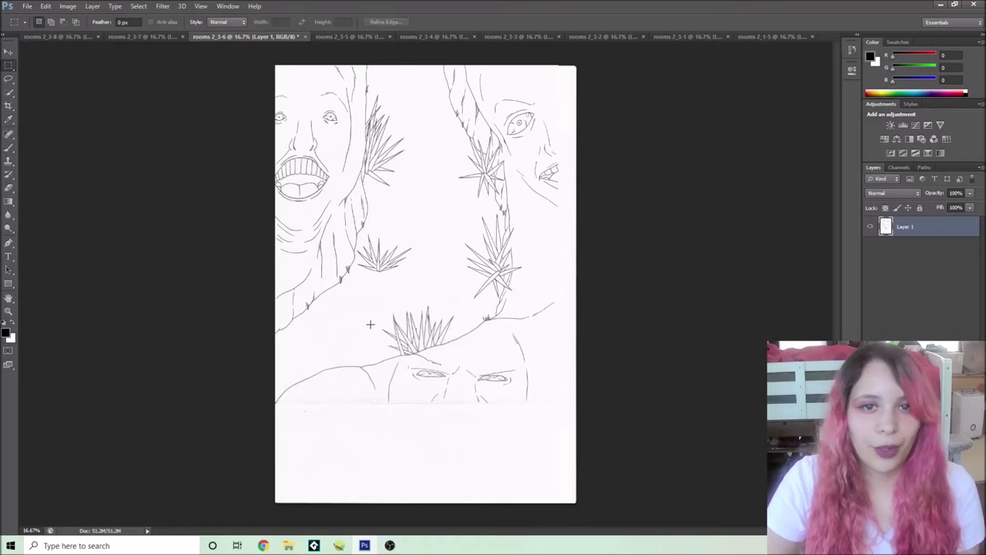
left_click(146, 37)
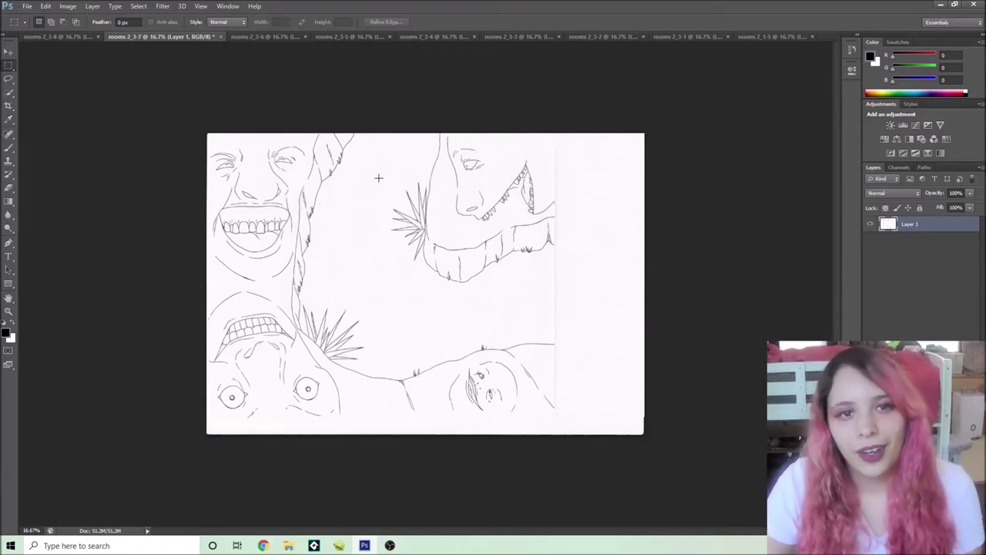
left_click(349, 36)
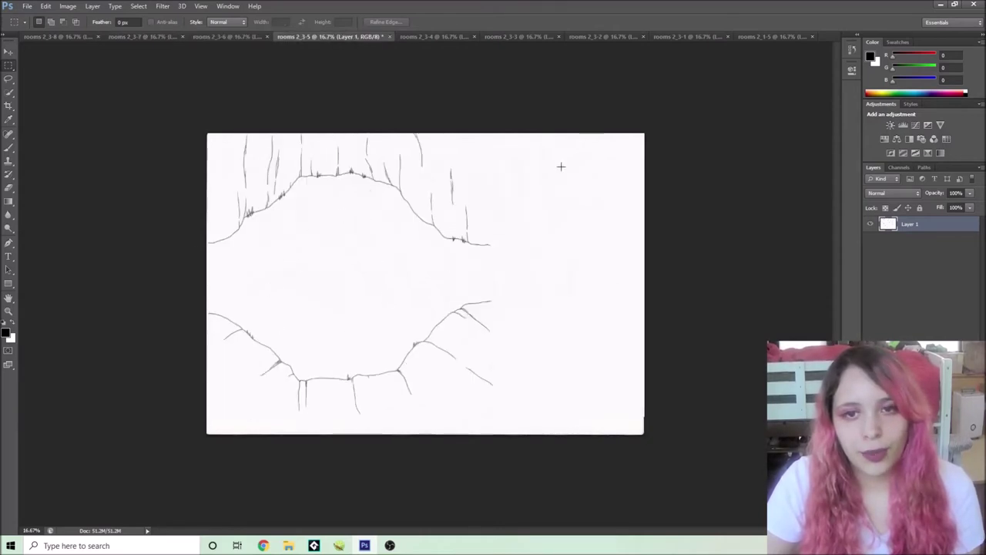
left_click(408, 36)
left_click(515, 36)
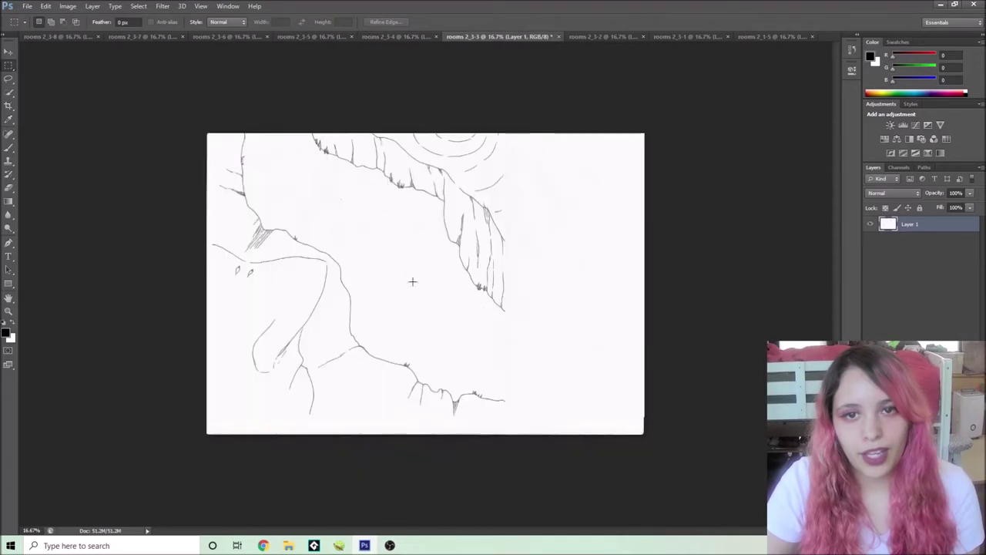
left_click(586, 35)
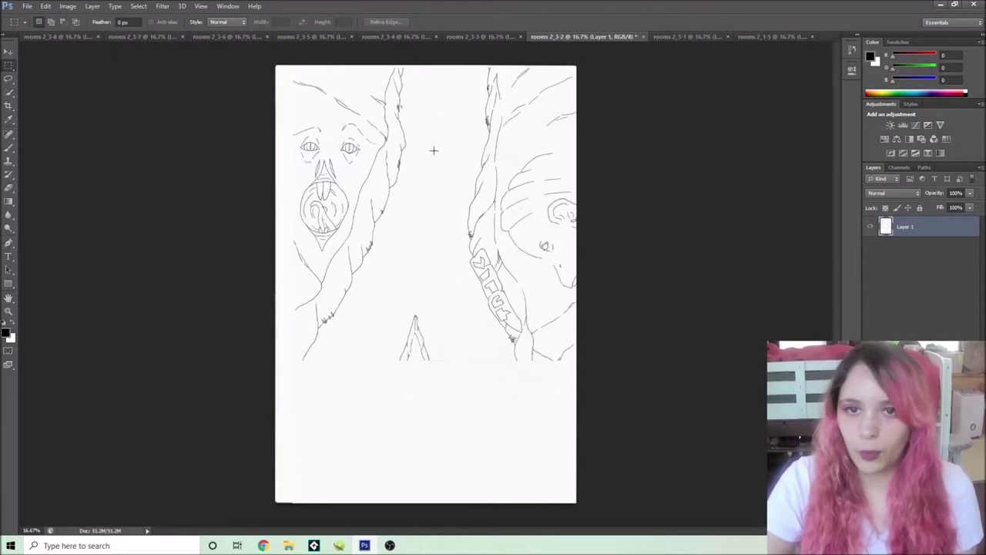
left_click(751, 36)
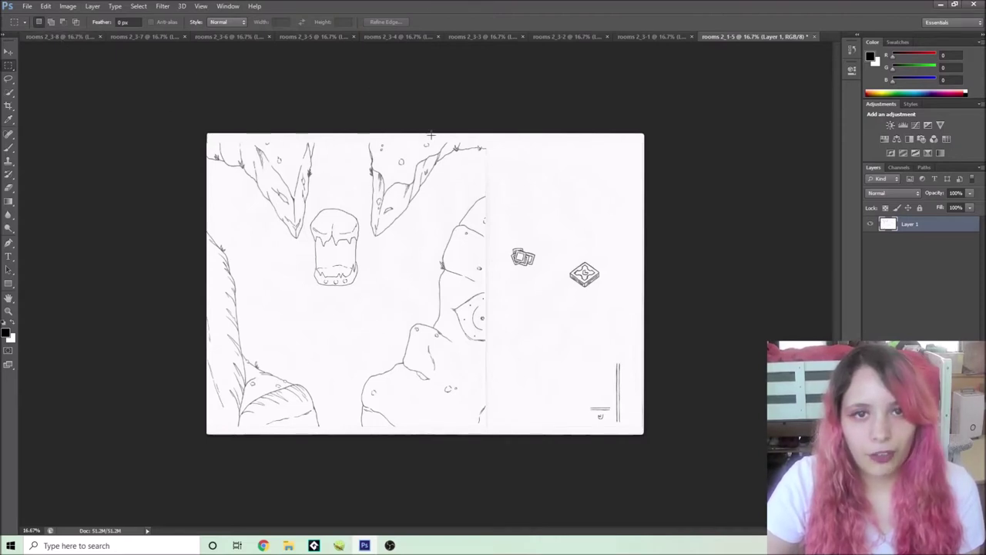
left_click(66, 37)
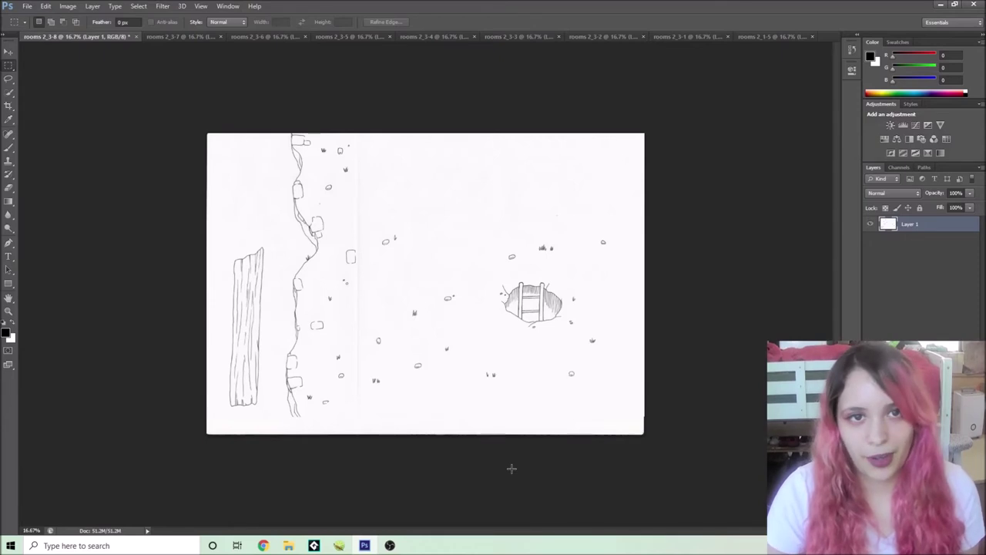
Step: Switch to PaintTool SAI to view the photographed character line art and eye and mouth sheet, returning to Photoshop for comparison
mouse_move(351, 545)
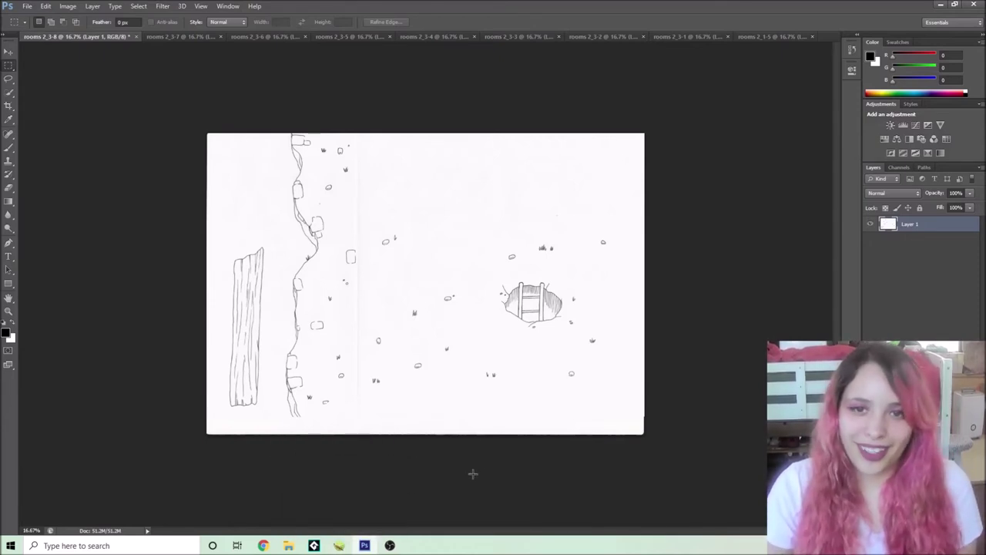
left_click(339, 546)
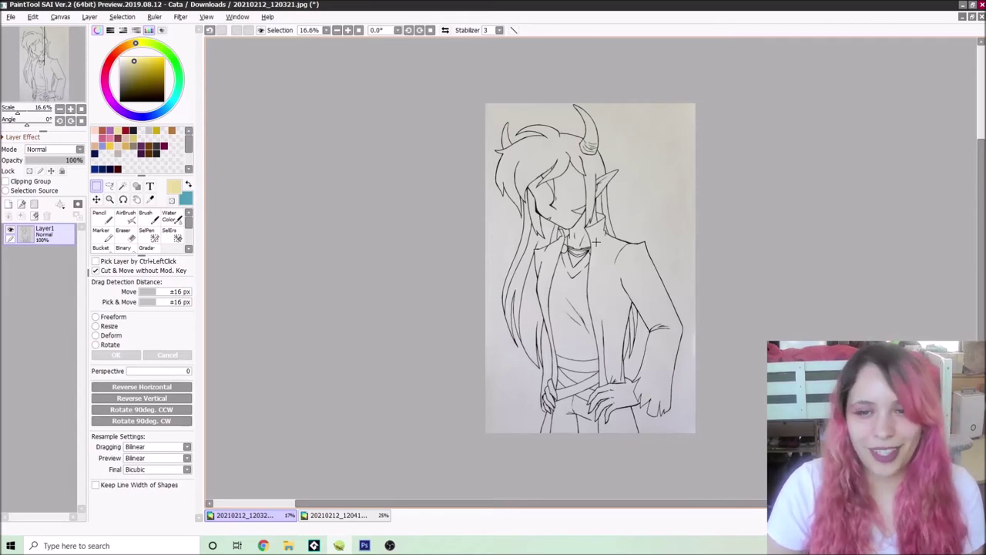
left_click(339, 514)
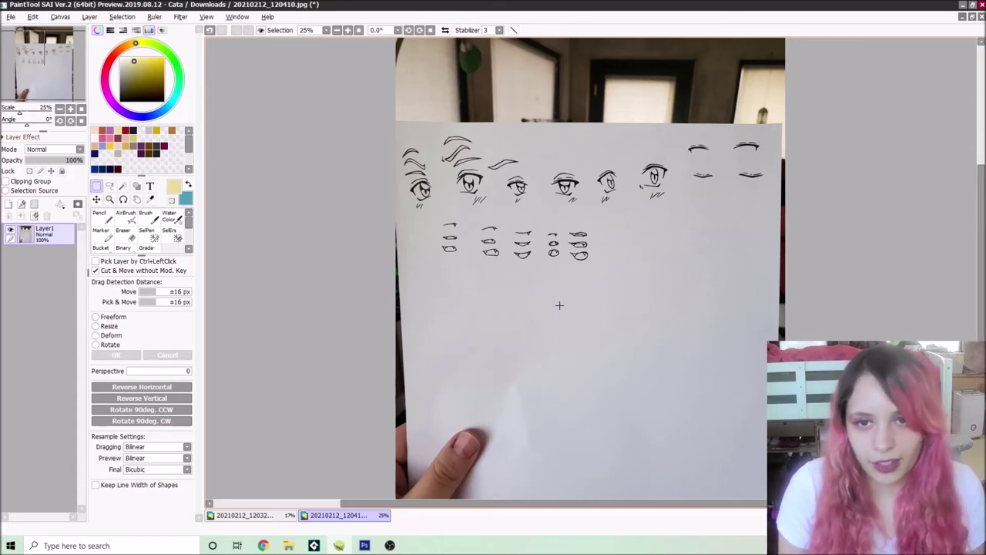
left_click(247, 515)
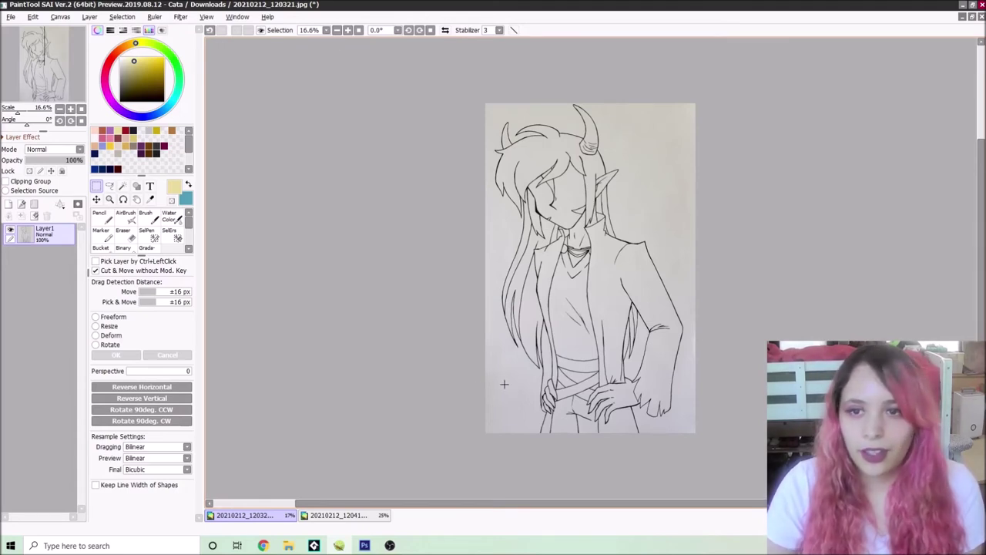
left_click(362, 546)
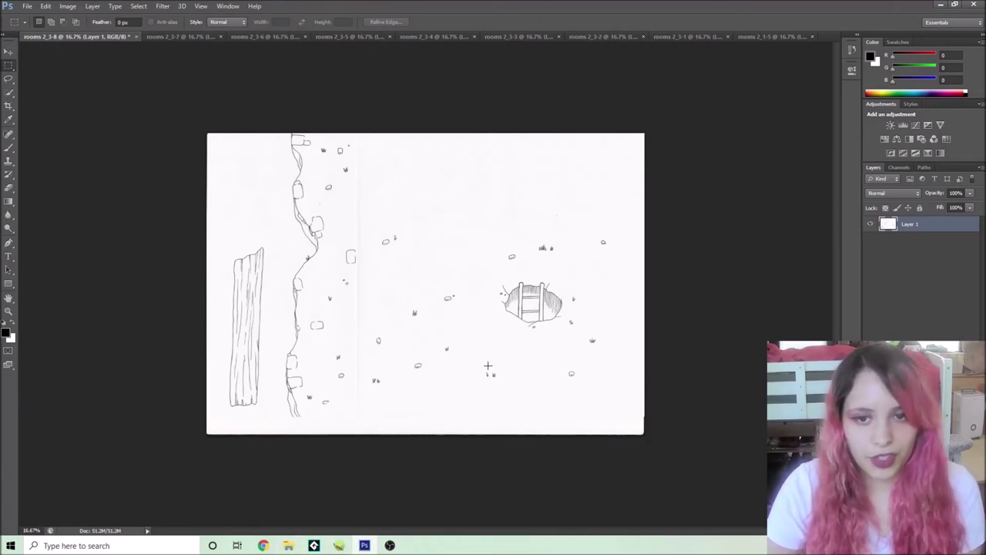
Step: Switch to PaintTool SAI to inspect the horned character's line art up close, and return to the room drawing in Photoshop
left_click(339, 546)
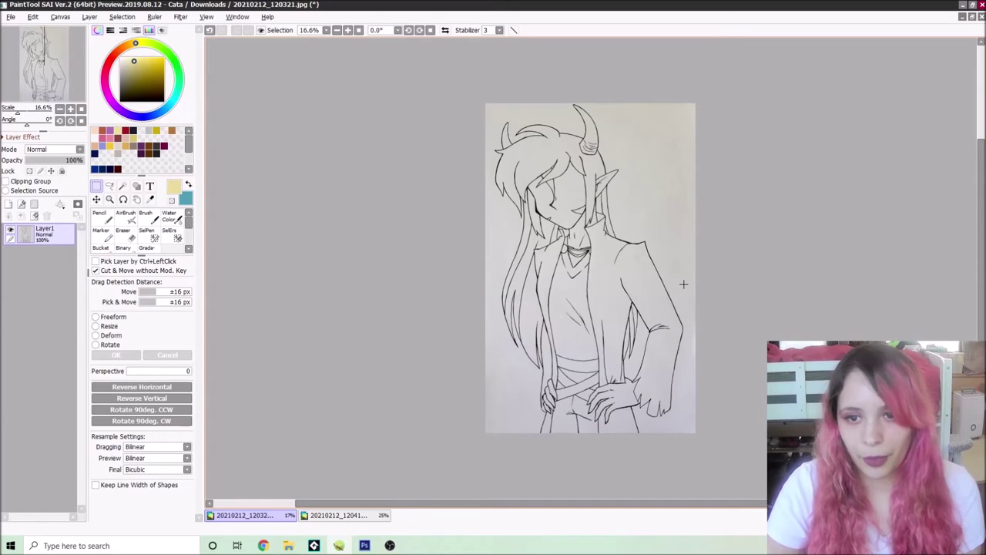
left_click(348, 31)
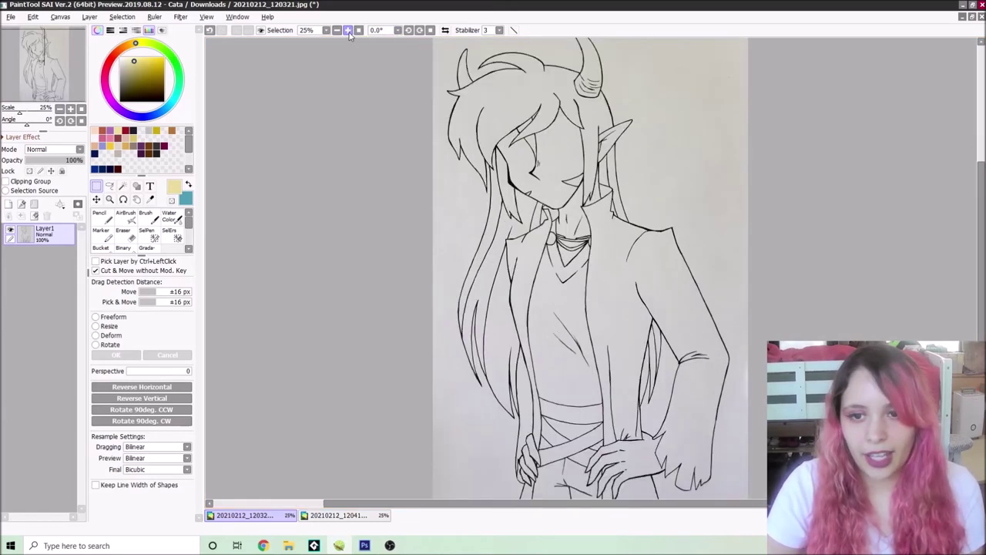
left_click(349, 31)
left_click(348, 31)
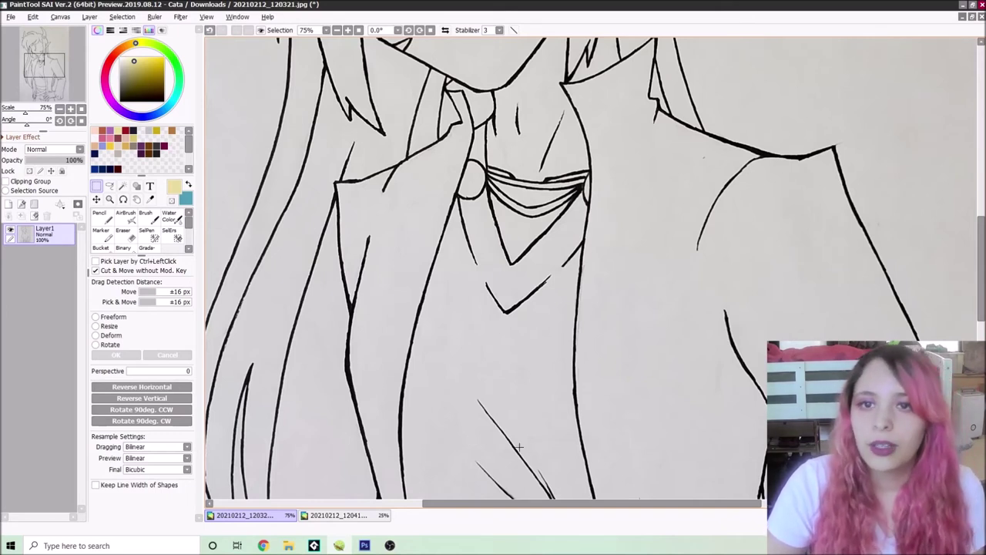
left_click(359, 30)
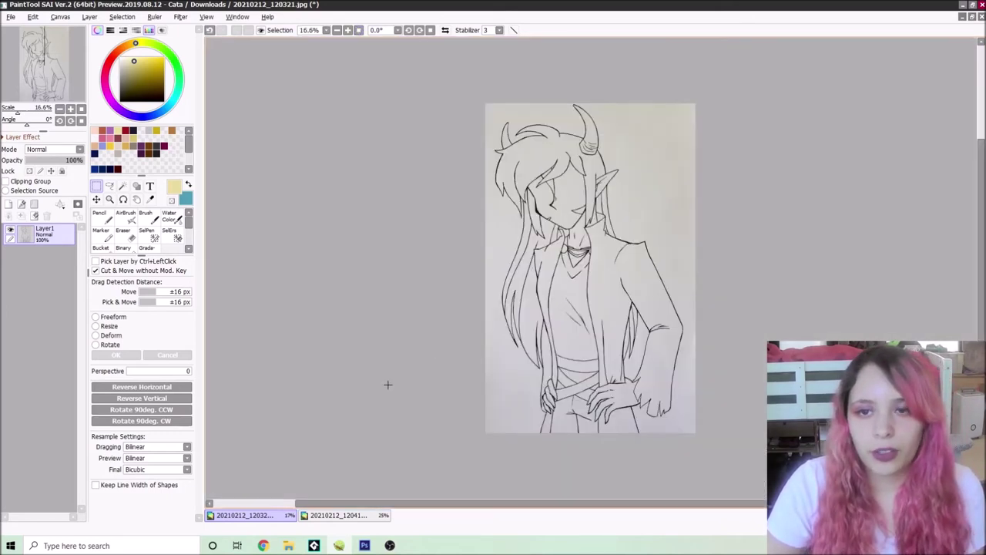
left_click(365, 545)
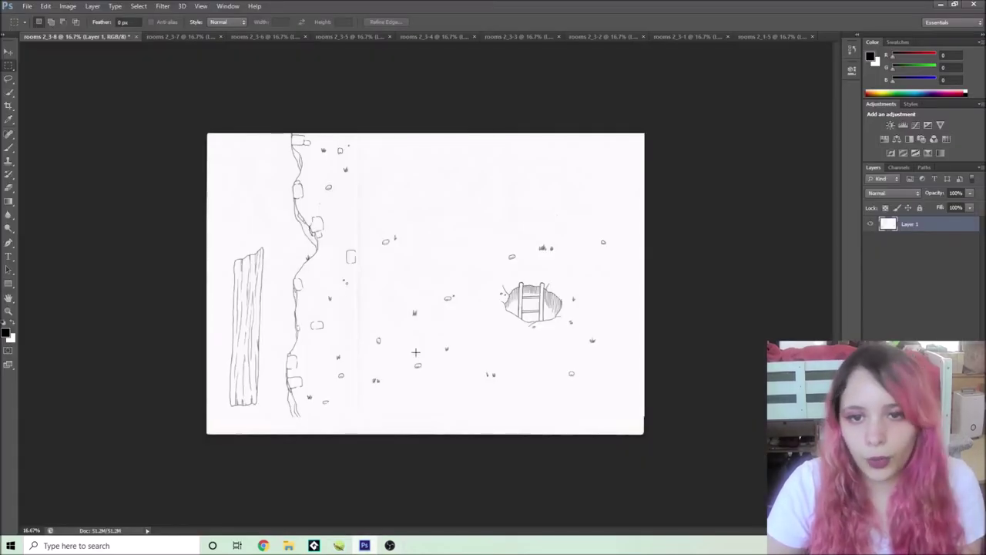
Step: Switch to PaintTool SAI and adjust the character drawing's brightness/contrast, with Contrast at +100 and Depth at -100
left_click(338, 545)
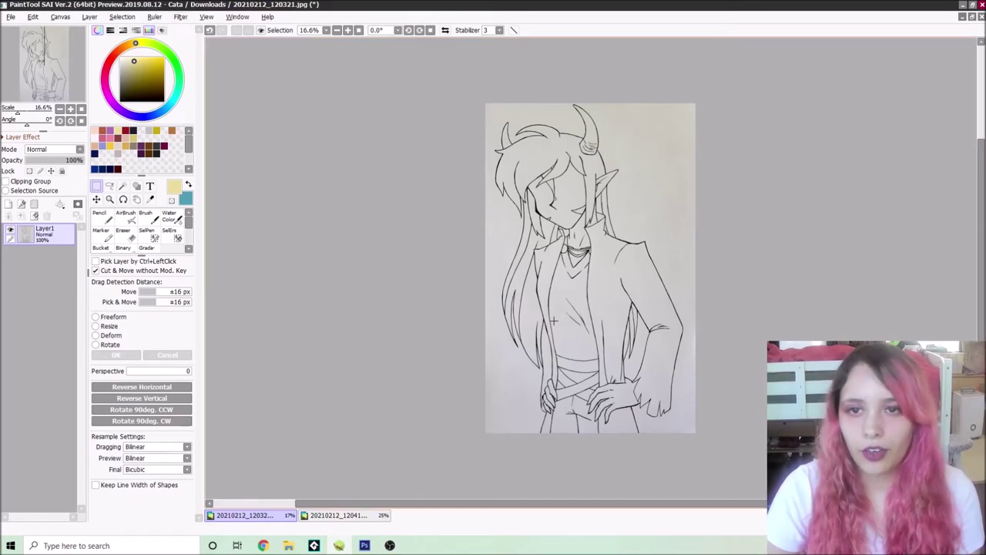
left_click(181, 16)
mouse_move(196, 30)
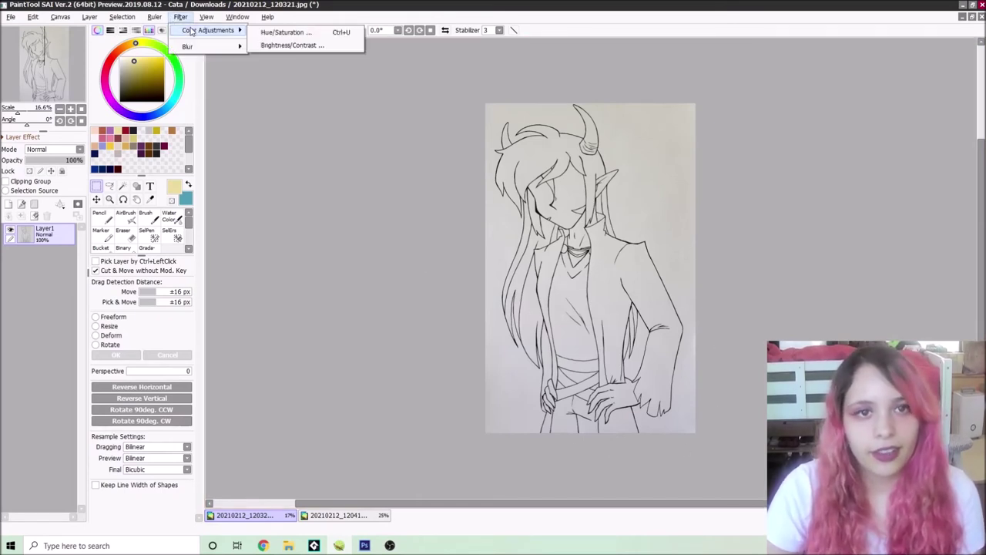
left_click(289, 44)
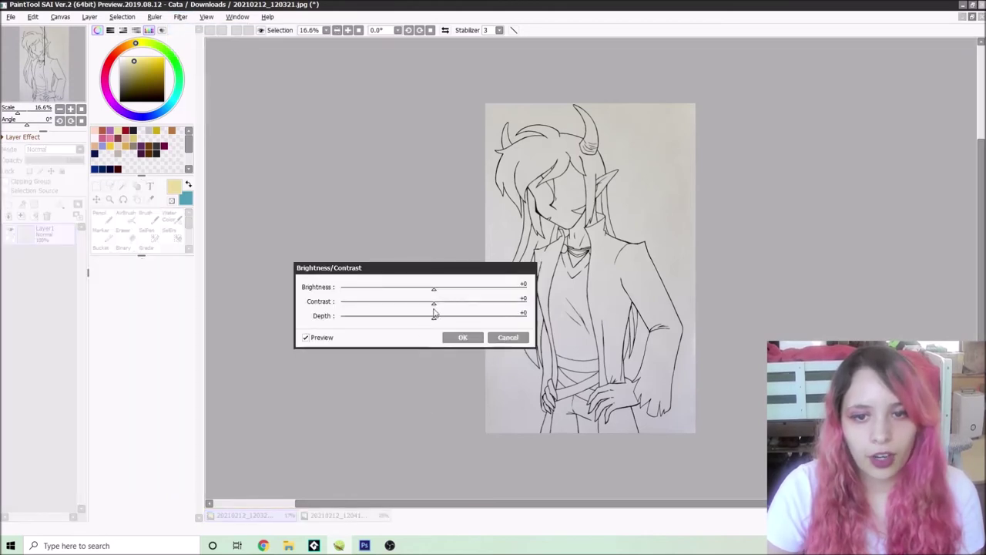
left_click_drag(434, 303, 525, 303)
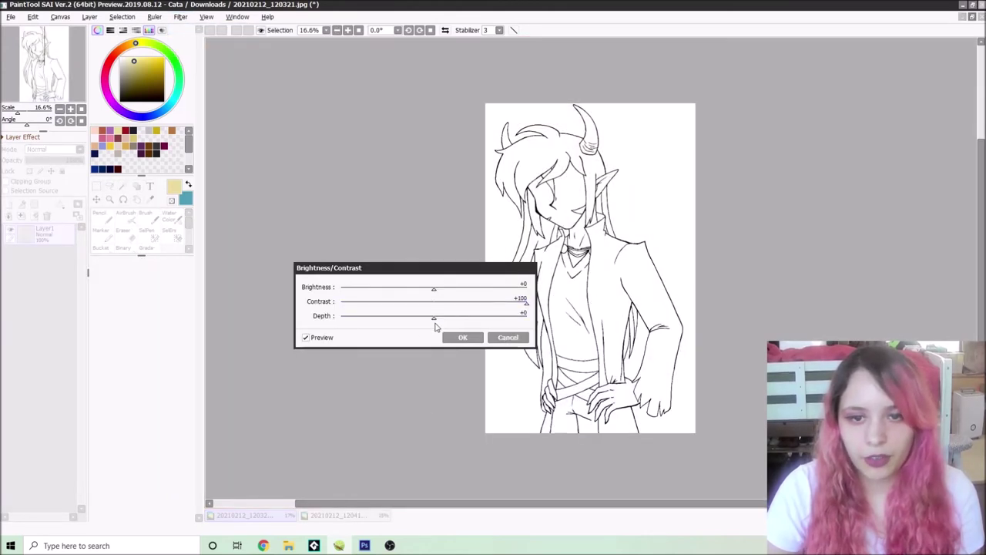
left_click_drag(434, 319, 227, 326)
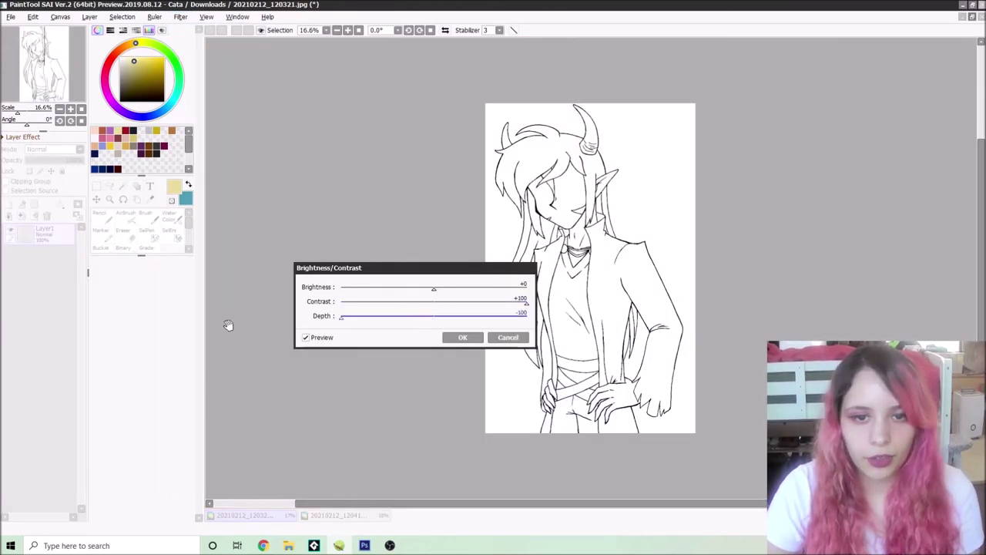
left_click(463, 338)
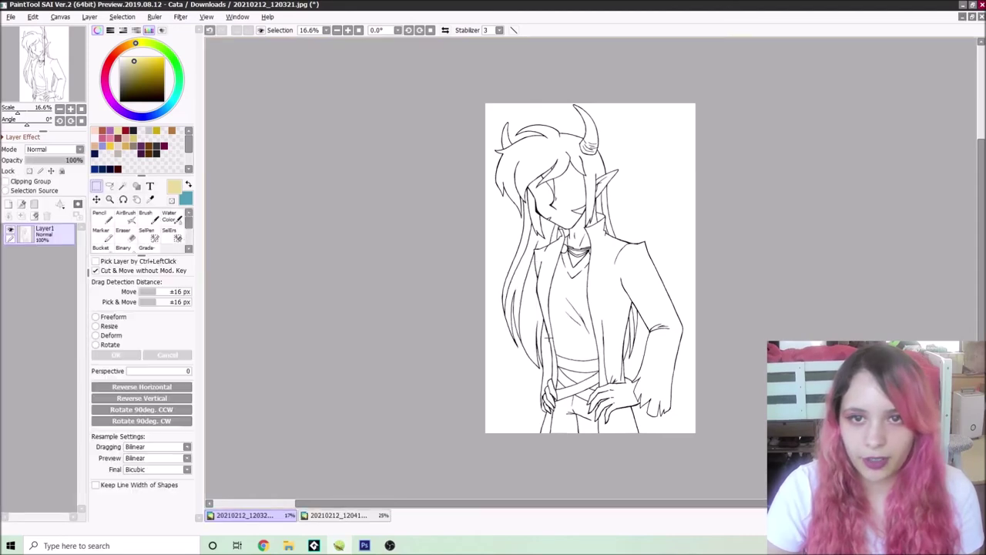
Step: Examine the cleaned character line art up close from the jacket down to the hands, and return to the whole drawing
left_click(358, 30)
left_click(359, 30)
left_click(348, 30)
scroll(352, 315, "up", 3)
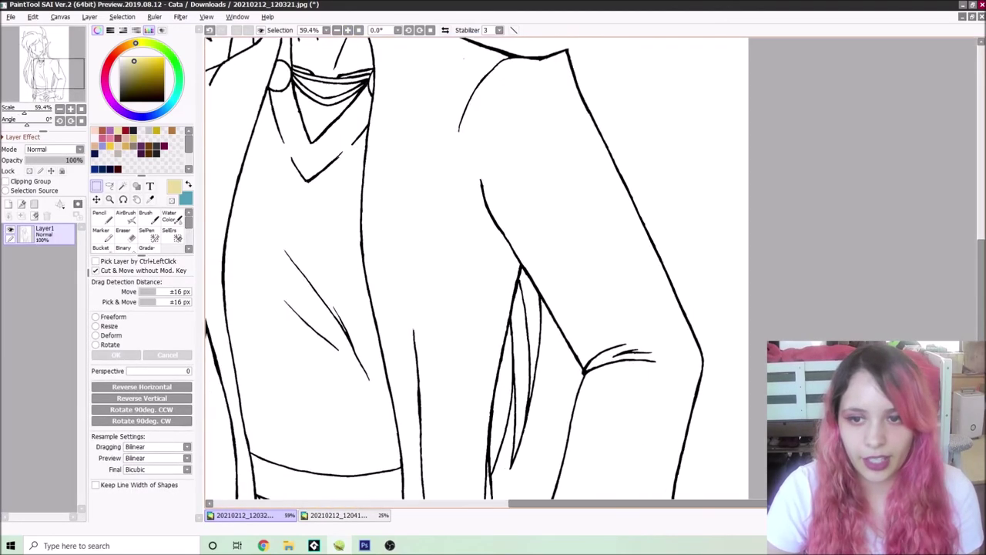
scroll(379, 331, "down", 1)
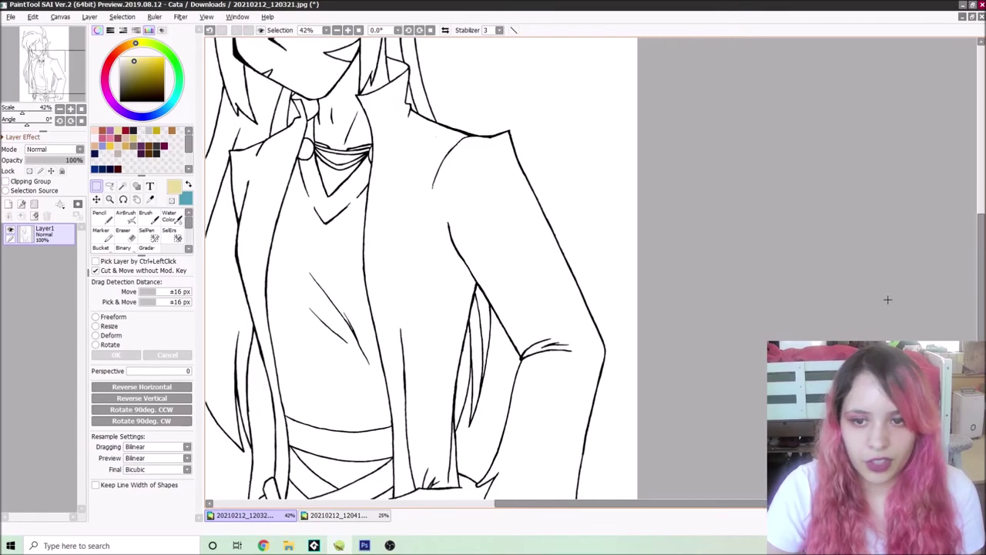
left_click_drag(979, 278, 980, 347)
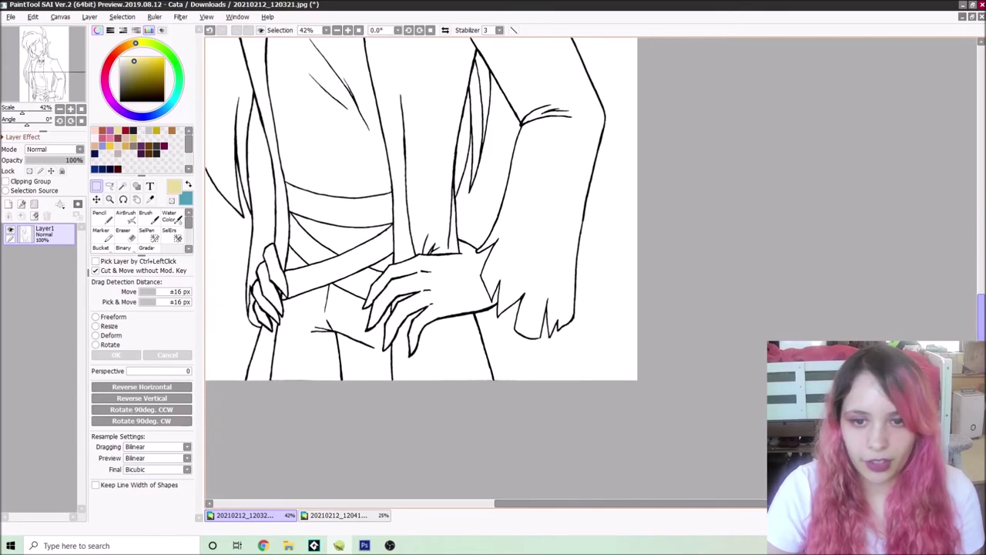
left_click_drag(979, 308, 943, 178)
left_click(359, 30)
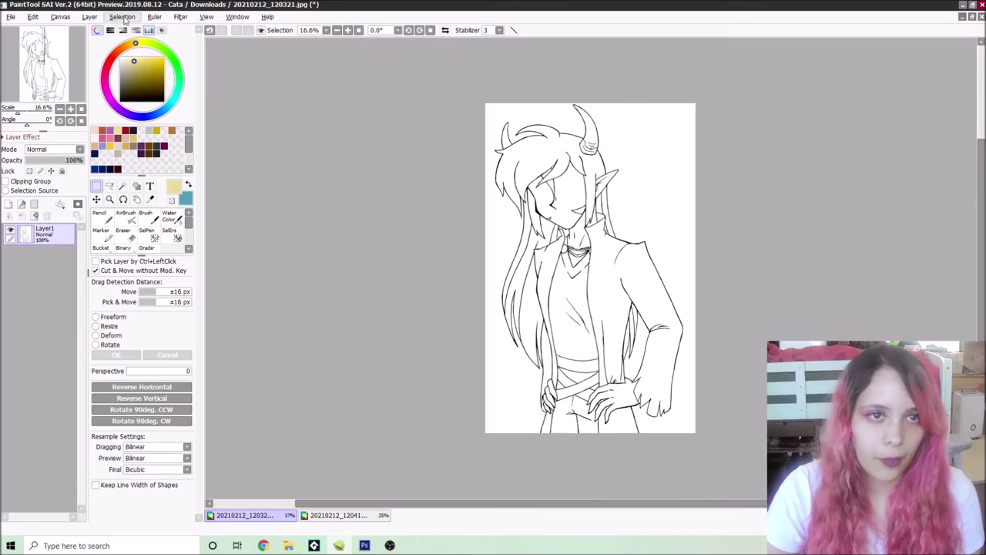
Step: Select all similar coloured white pixels with the Magic Wand at a colour range of ±6 and delete them from the line art layer
left_click(123, 187)
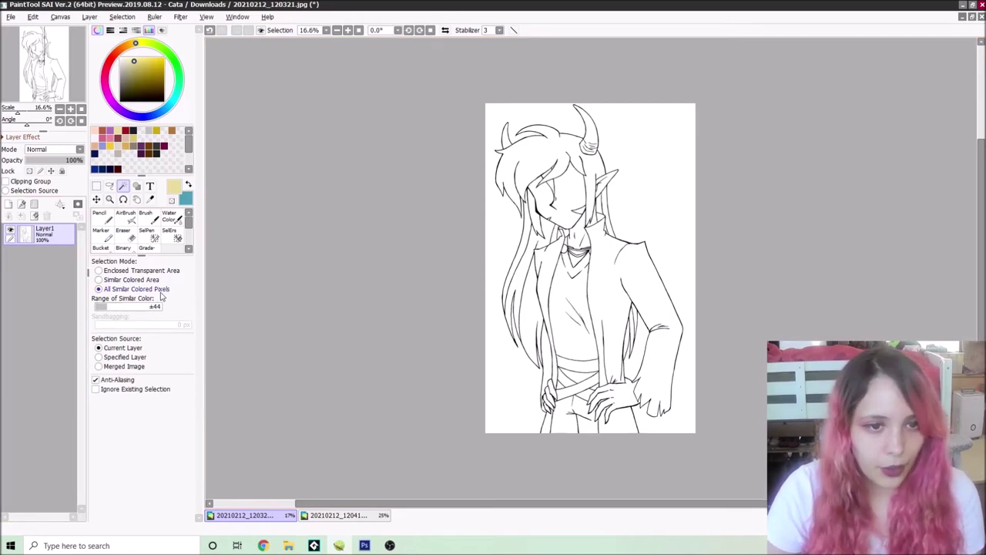
left_click(98, 310)
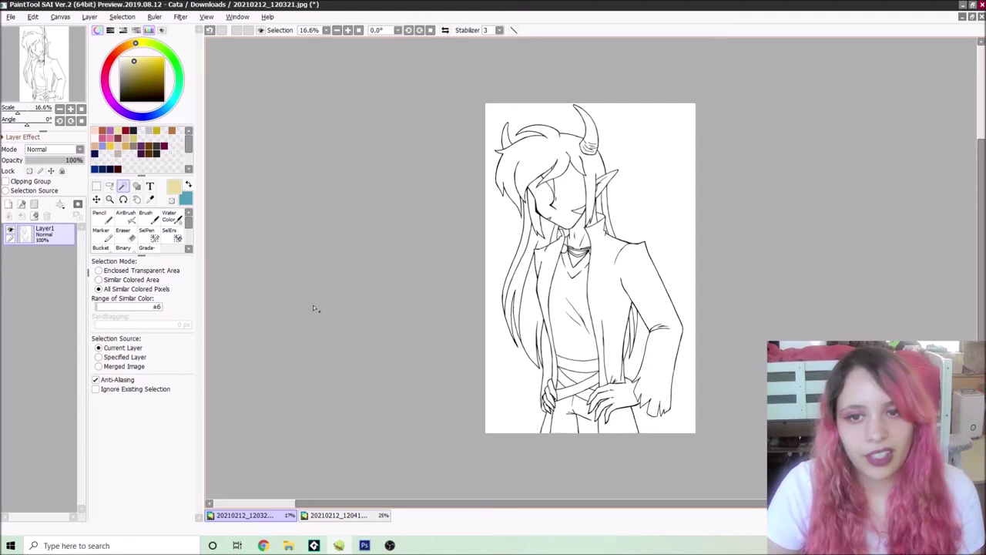
left_click(500, 225)
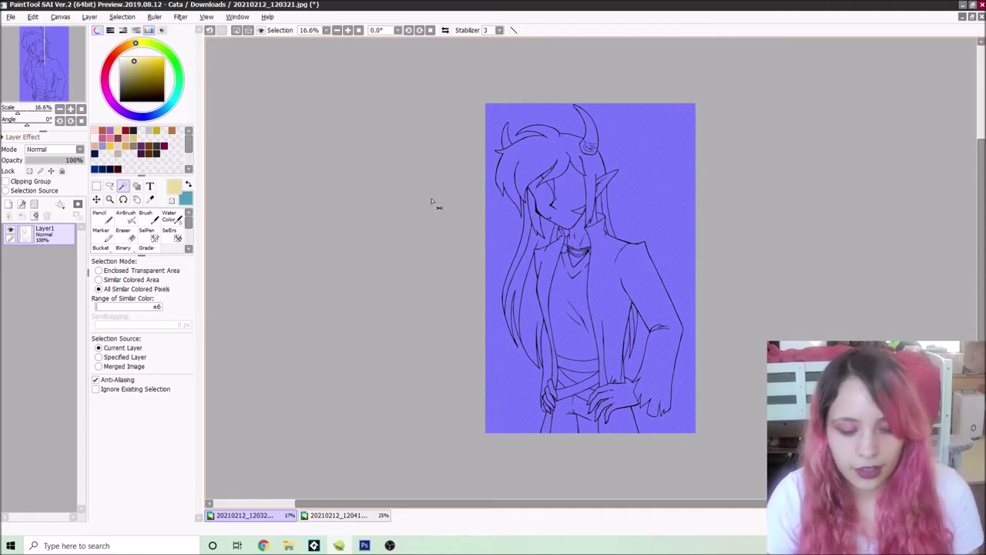
key("ctrl+d")
Step: Examine the transparent line art up close, from the collar down to the hands and back up to the horns
left_click(347, 30)
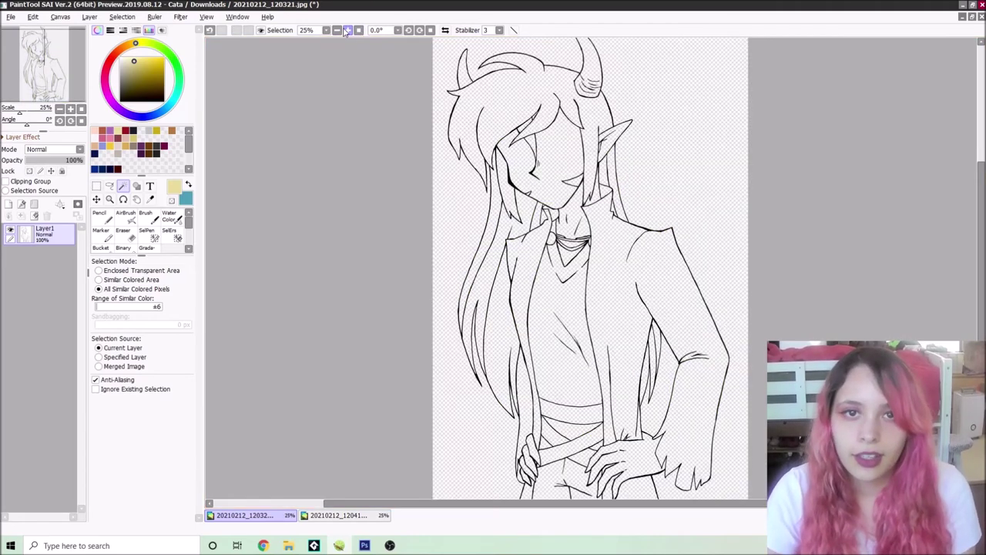
left_click(347, 30)
left_click(348, 30)
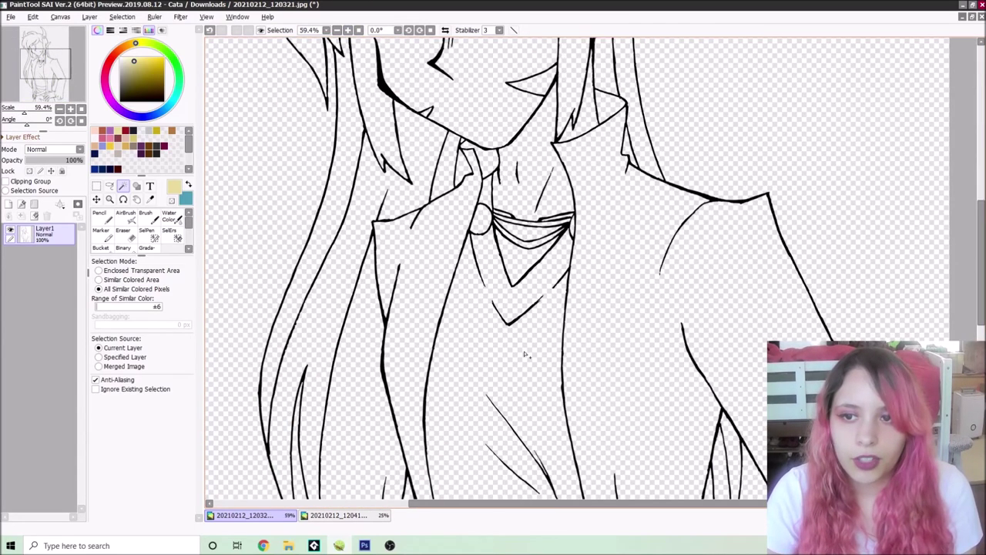
scroll(518, 370, "down", 5)
scroll(557, 225, "down", 1)
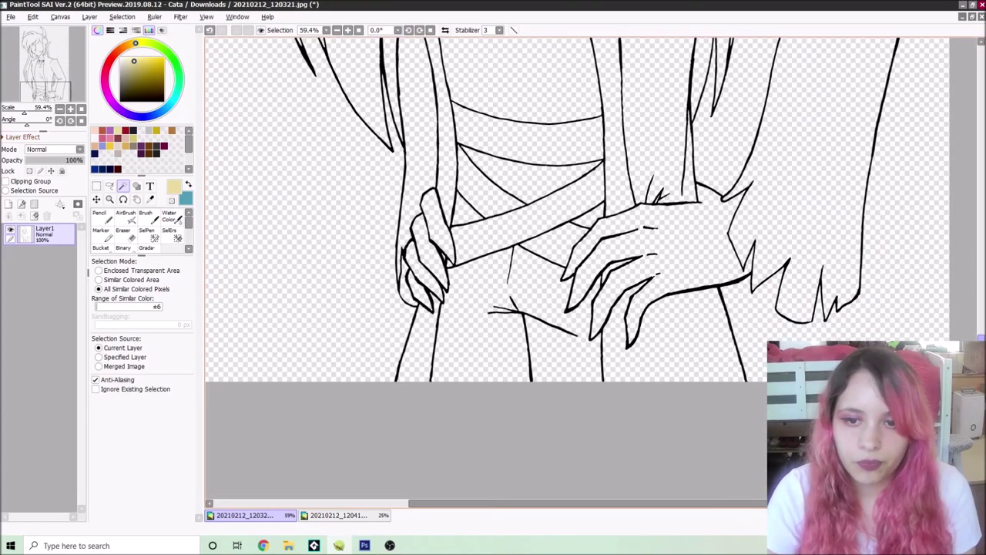
scroll(905, 195, "up", 6)
scroll(904, 196, "up", 8)
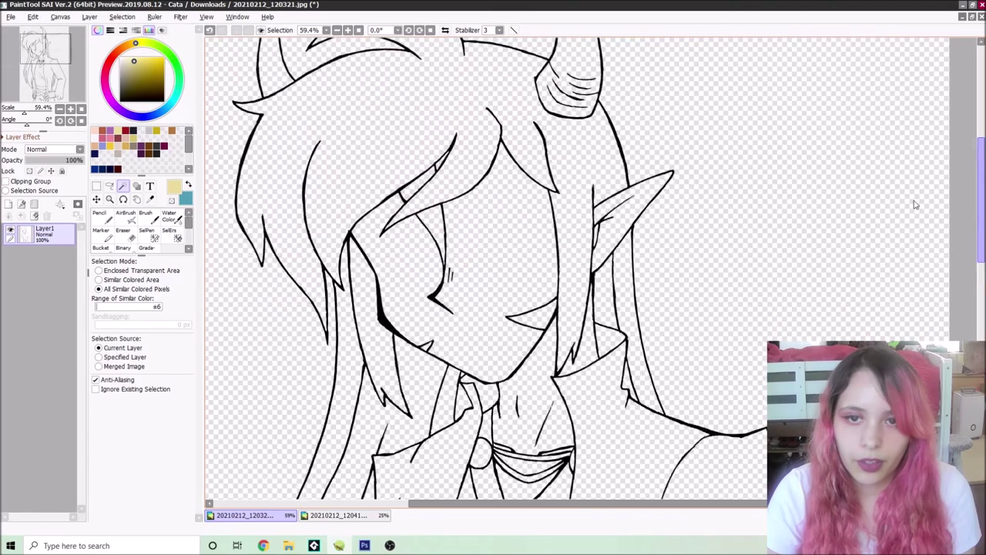
Step: Open the Brightness/Contrast adjustment for the transparent line art and close it
left_click(180, 17)
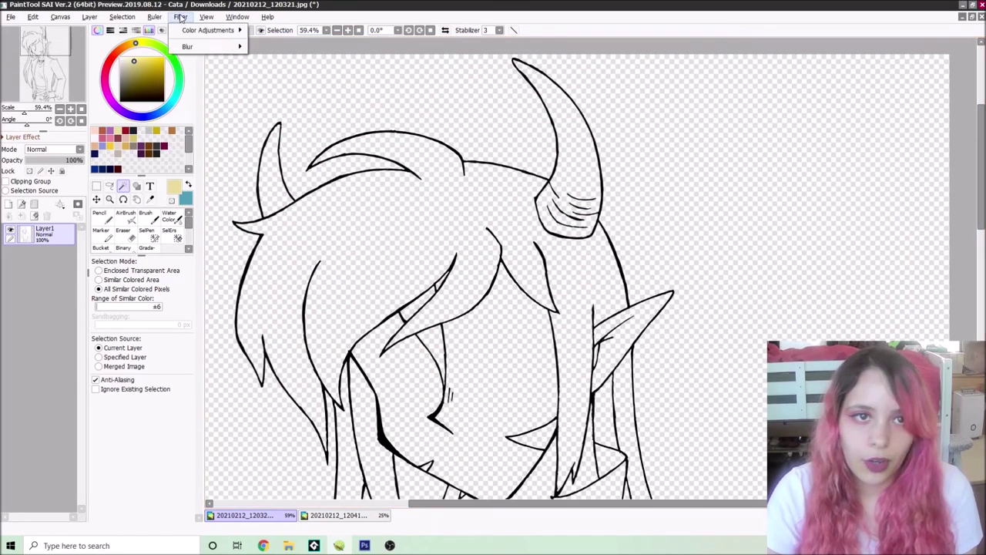
mouse_move(223, 30)
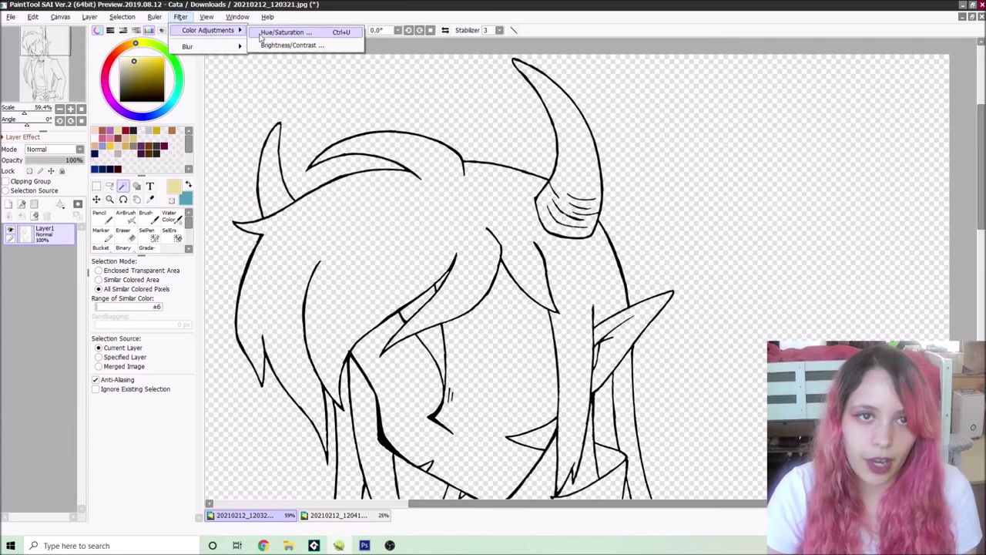
left_click(292, 45)
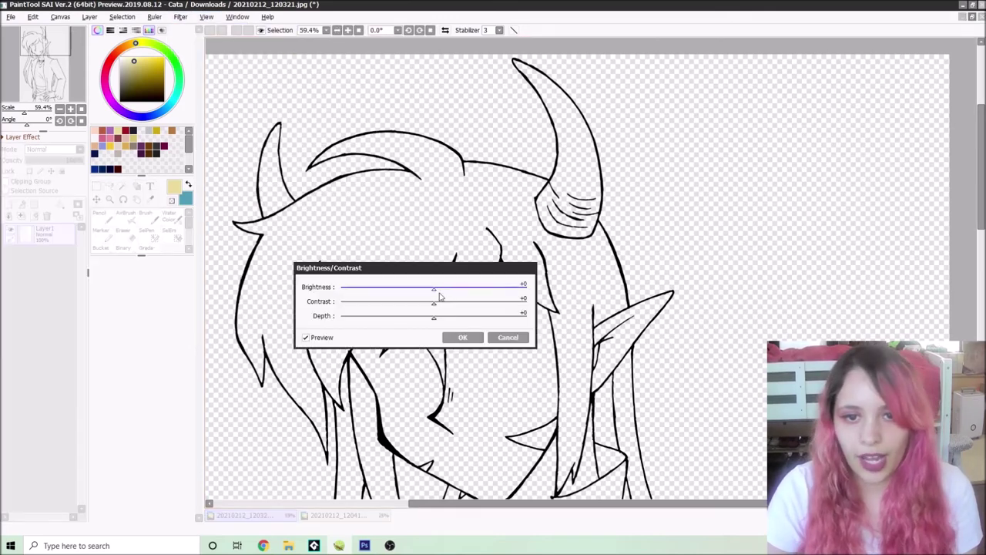
left_click(463, 337)
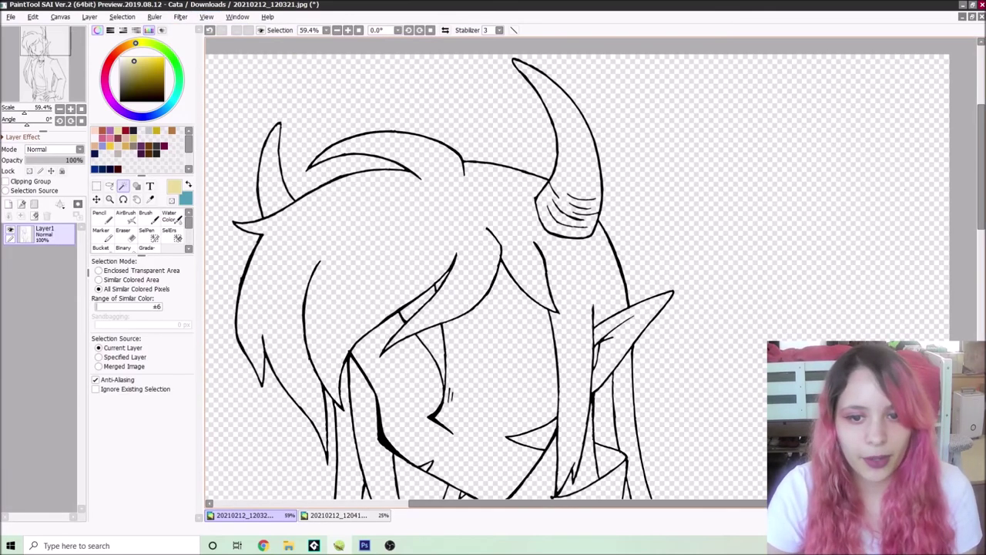
Step: Free-transform the line art by pulling both lower corners outward to the canvas edges, widening the lower body, and apply it
scroll(486, 324, "down", 5)
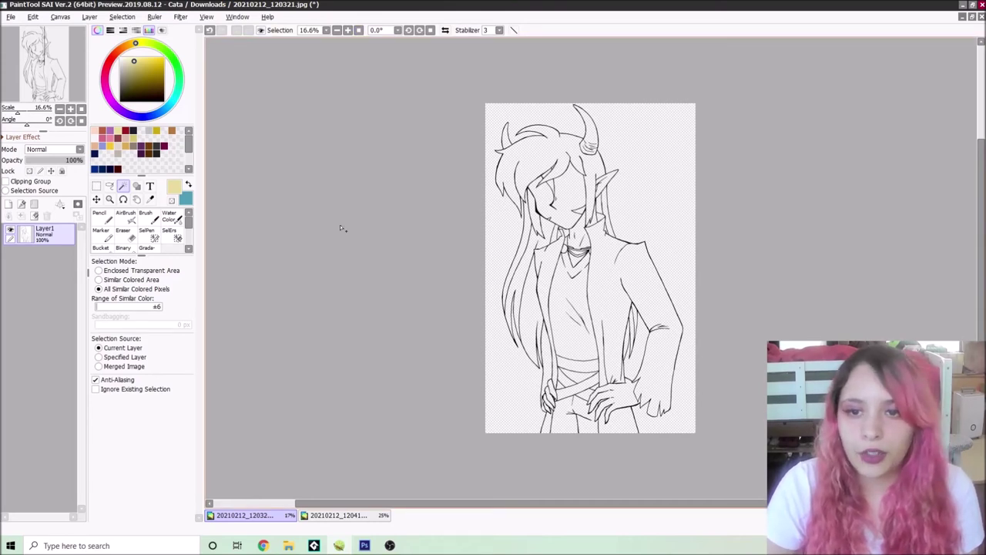
key("ctrl+t")
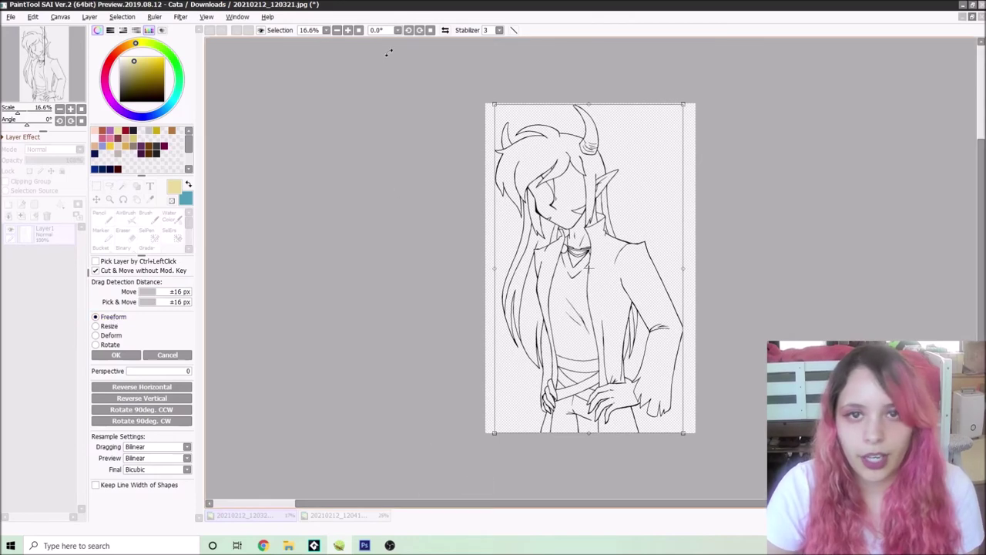
left_click(336, 30)
left_click(335, 30)
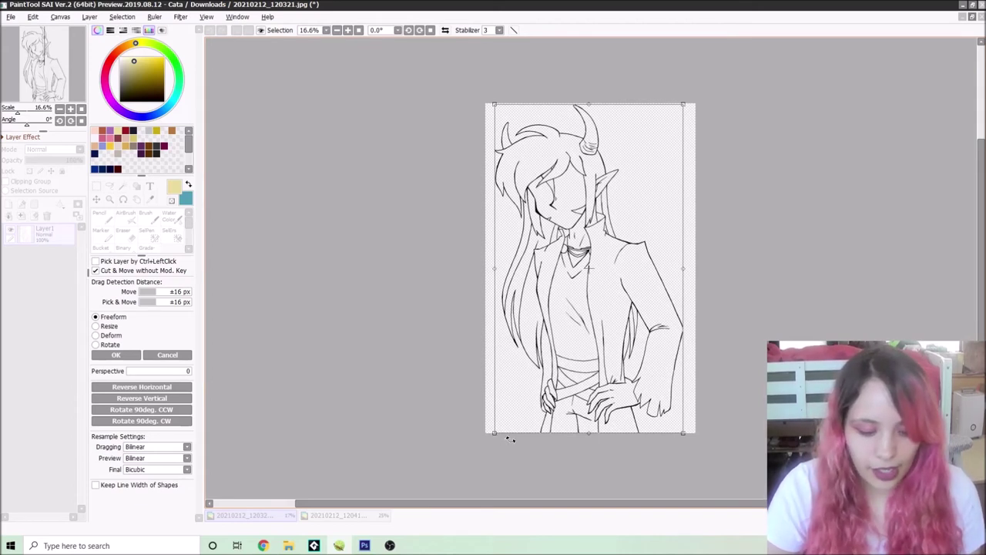
left_click_drag(494, 436, 483, 440)
left_click_drag(684, 436, 700, 440)
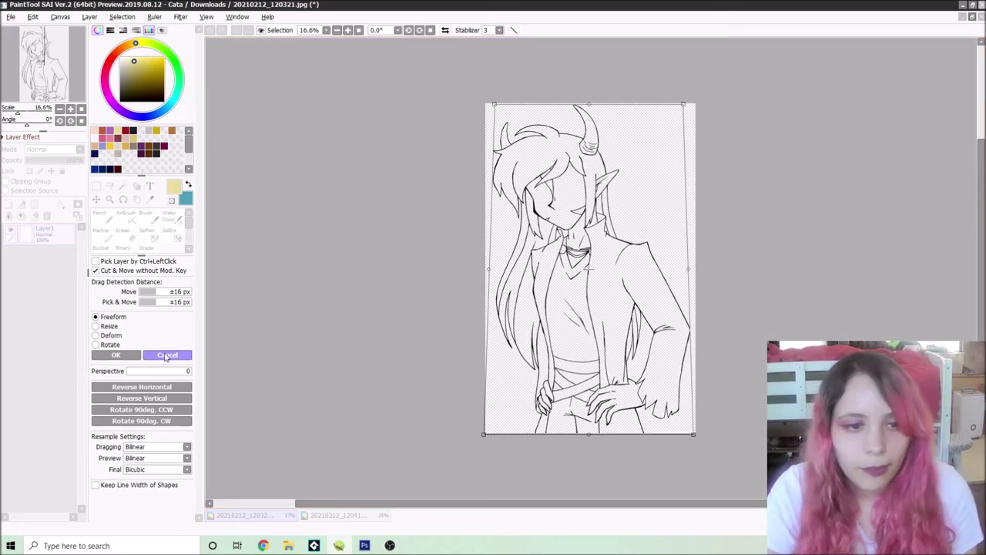
left_click(134, 355)
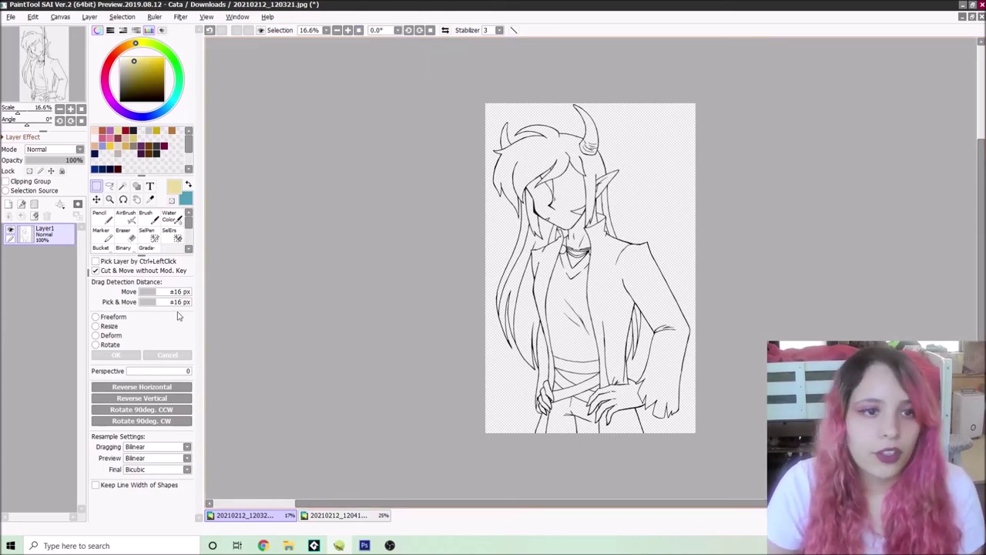
Step: Create a new layer beneath the line art and fill the character with flat colours using the Bucket, with the merged image as source
left_click(9, 203)
left_click_drag(42, 231, 66, 315)
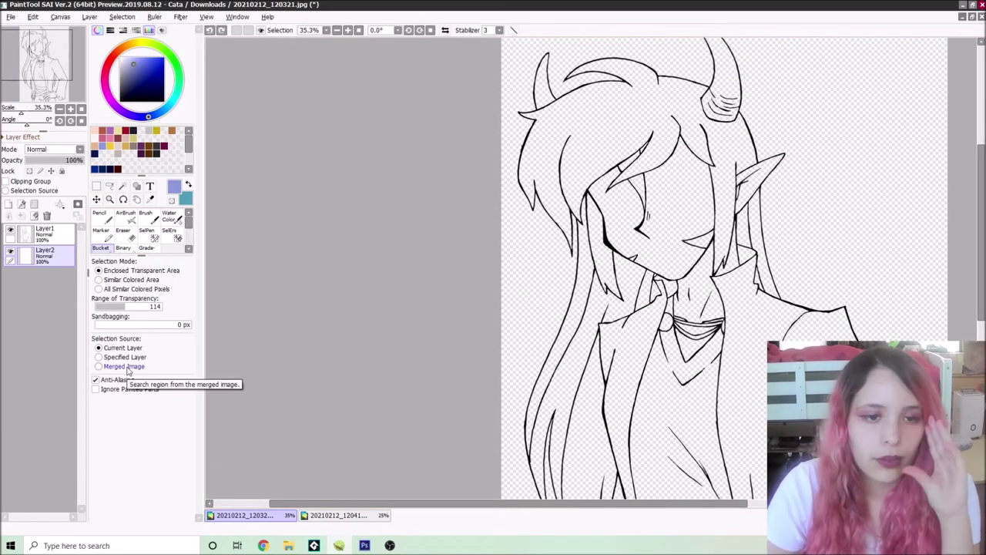
left_click(617, 123)
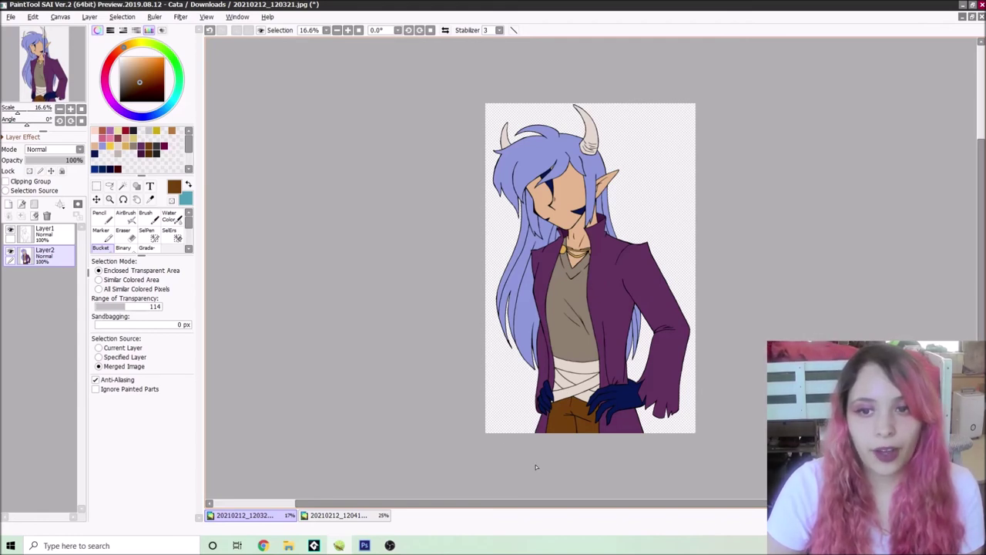
Step: Open Shading Screen Tone.png from the Animation Frames folder and paste its pattern into the character drawing above the line art layer
key("ctrl+o")
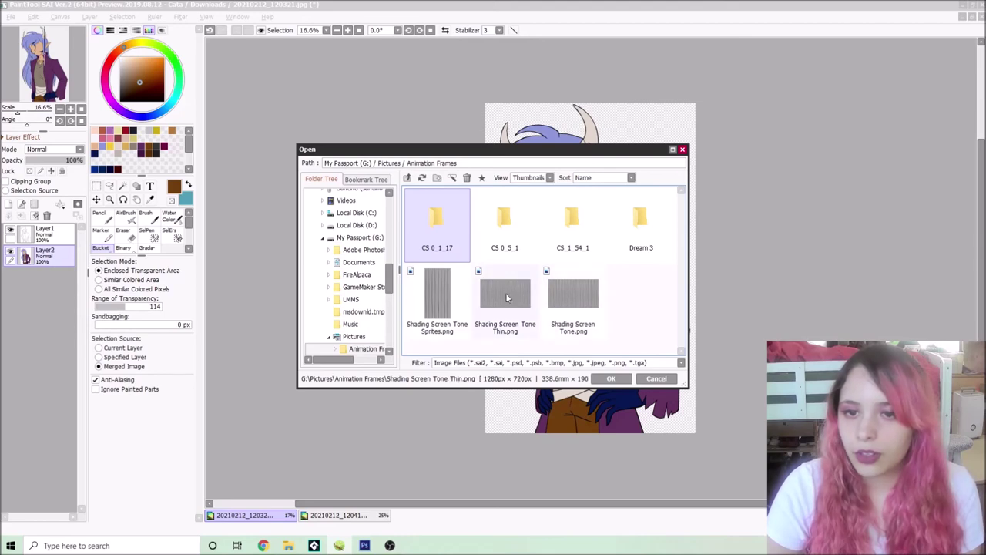
double_click(563, 297)
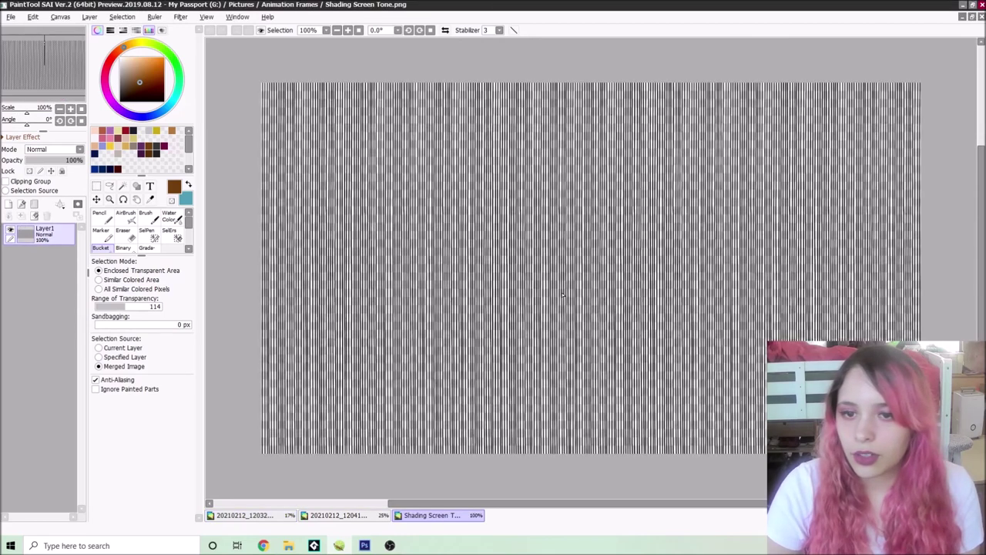
left_click(384, 397)
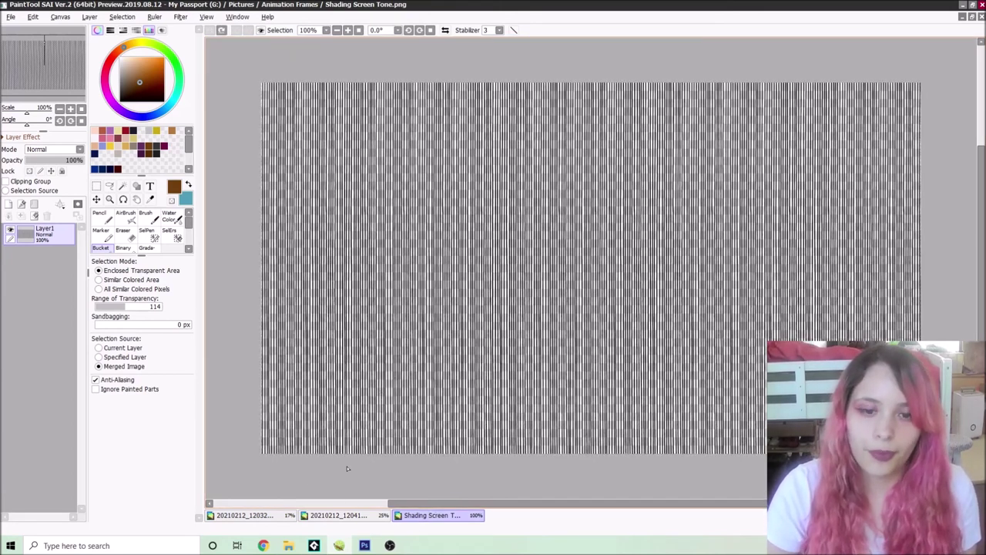
left_click(258, 515)
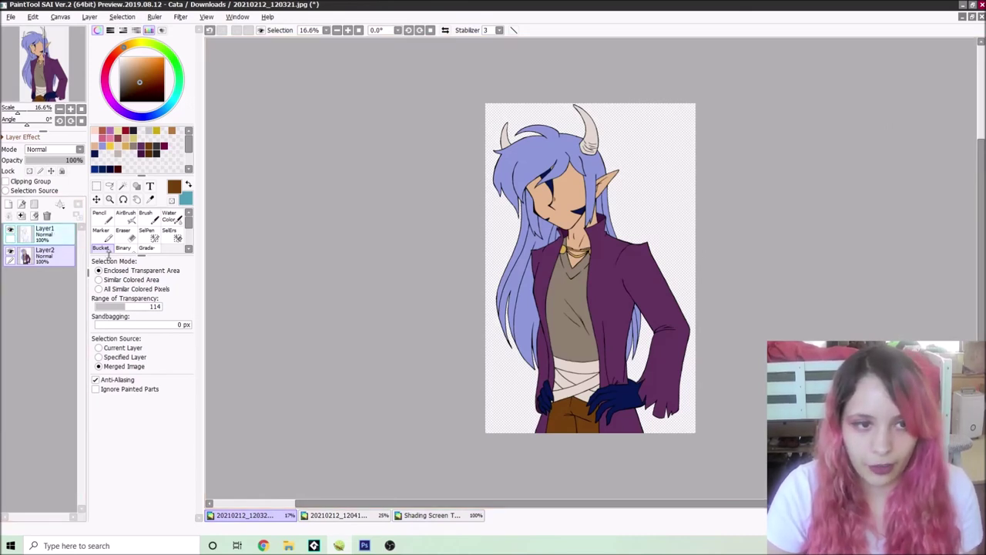
left_click(56, 237)
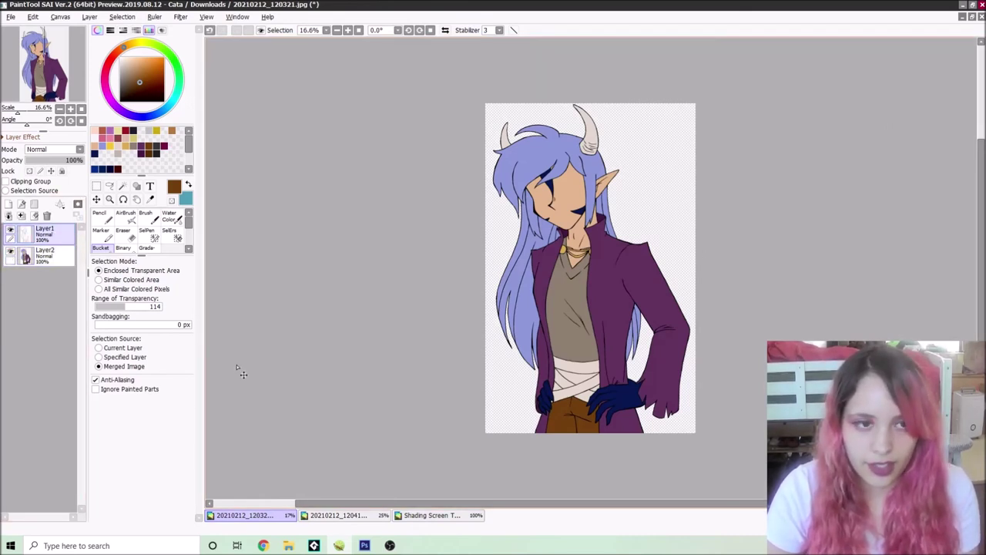
key("ctrl+v")
Step: Free-transform the pasted screen tone, enlarging and stretching it from the upper corner until it covers the whole canvas
left_click(97, 187)
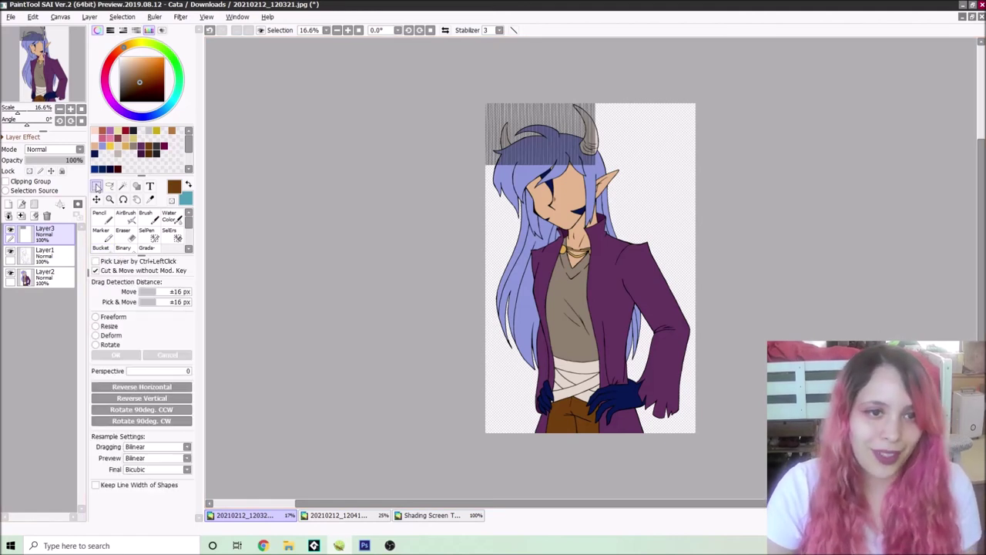
key("ctrl+t")
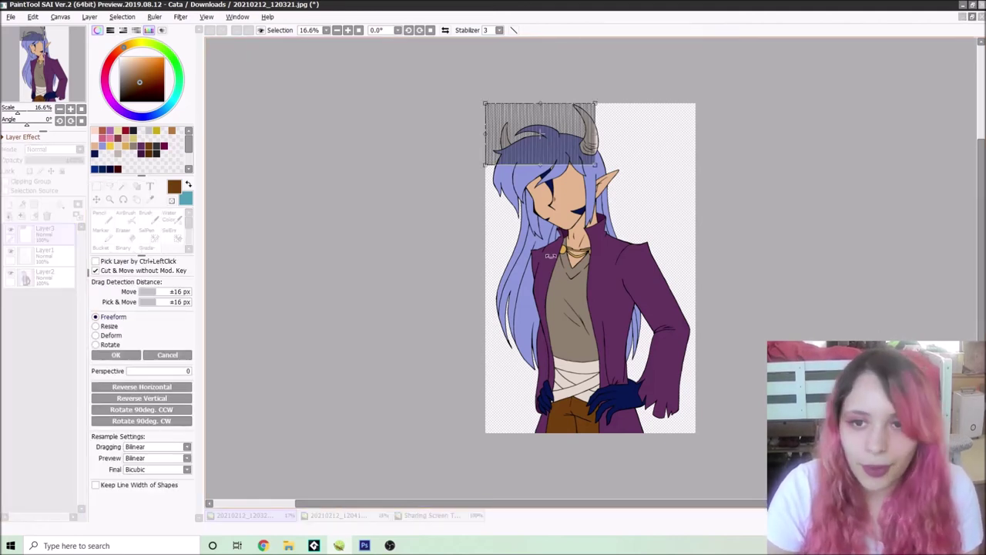
left_click_drag(596, 163, 753, 420)
left_click_drag(860, 316, 881, 325)
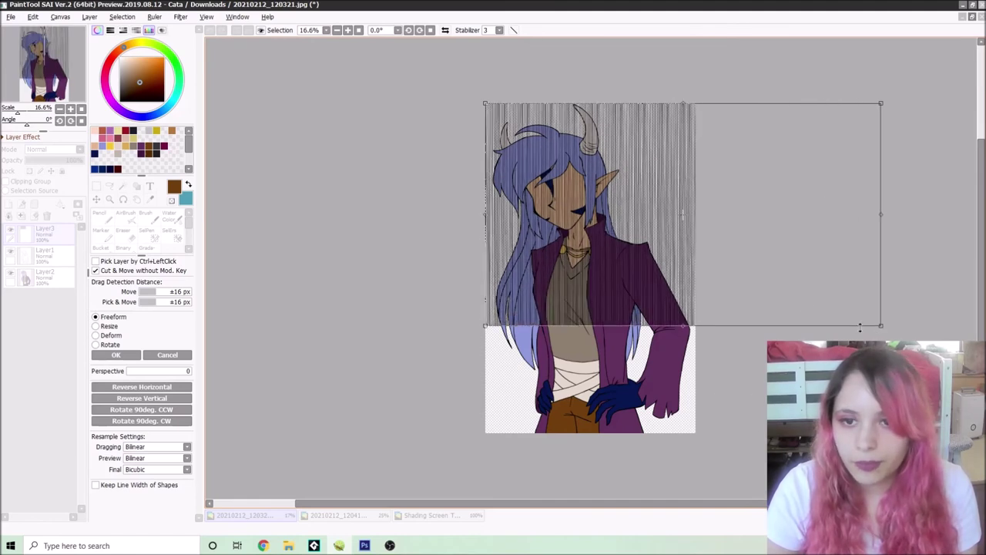
left_click_drag(682, 326, 687, 455)
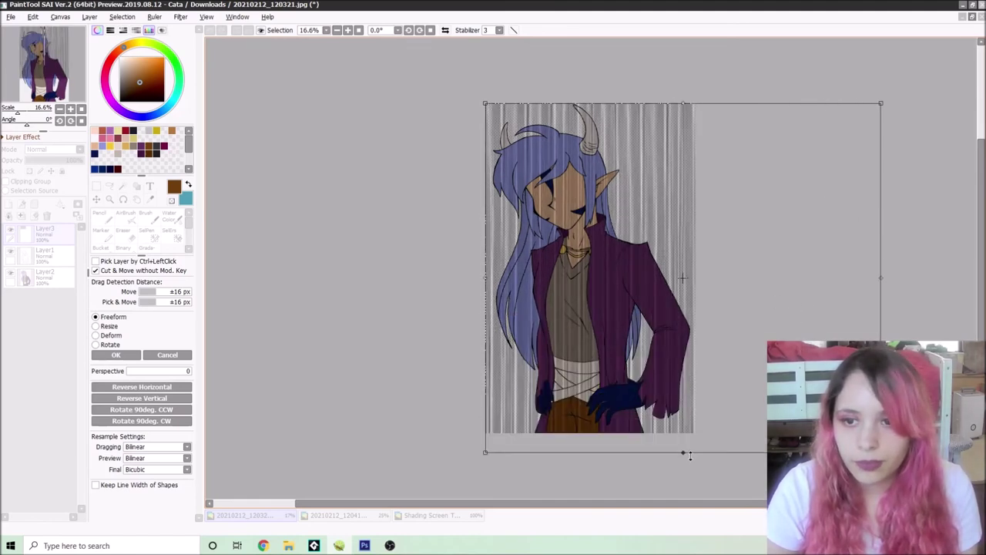
Step: Check the tone's line spacing up close and narrow the screen tone horizontally to bring its vertical lines closer together
left_click(347, 30)
left_click(348, 30)
left_click(347, 30)
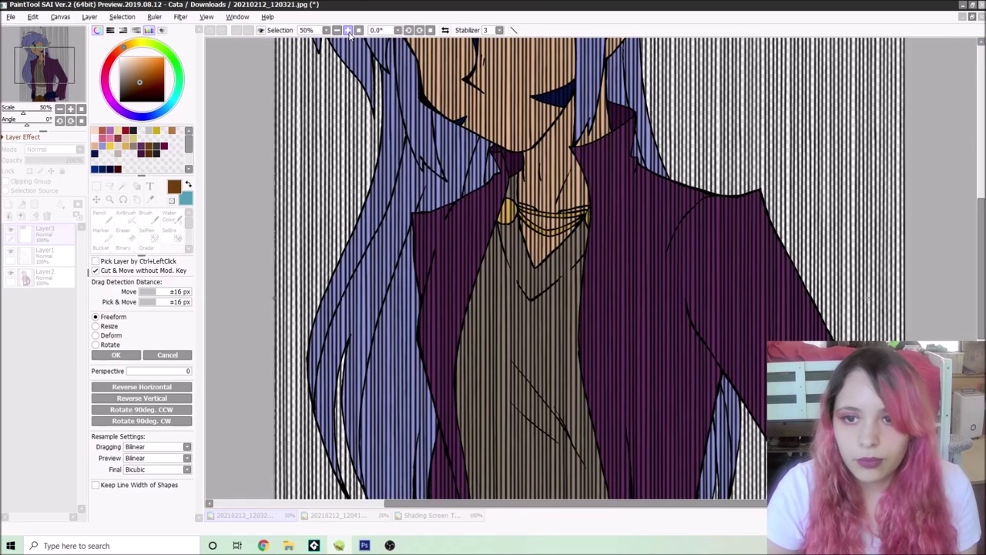
left_click(337, 30)
left_click(336, 30)
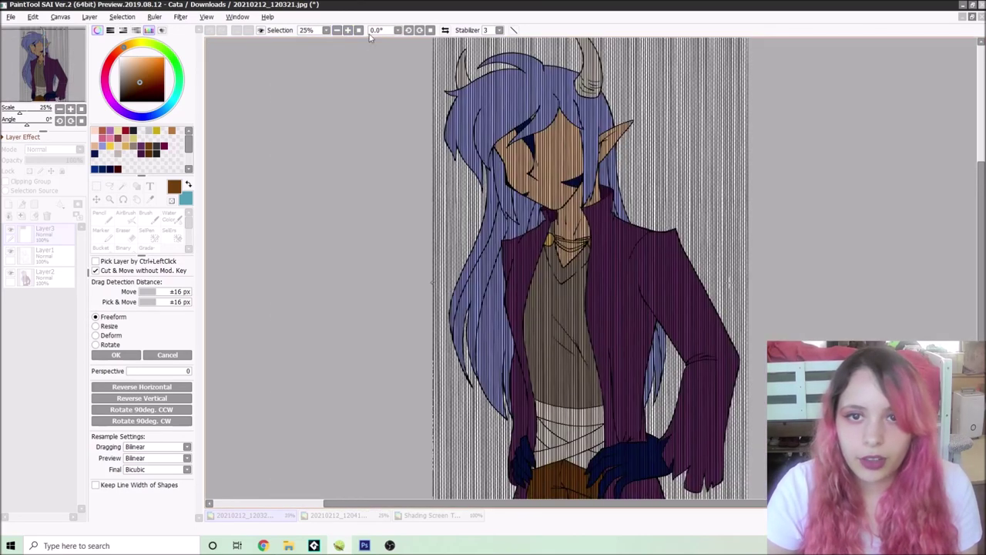
left_click(337, 30)
left_click_drag(882, 293, 755, 301)
Step: Compare the tightened stripes with the jacket and shirt up close, and narrow the screen tone slightly more
left_click(348, 30)
left_click(348, 30)
left_click(348, 30)
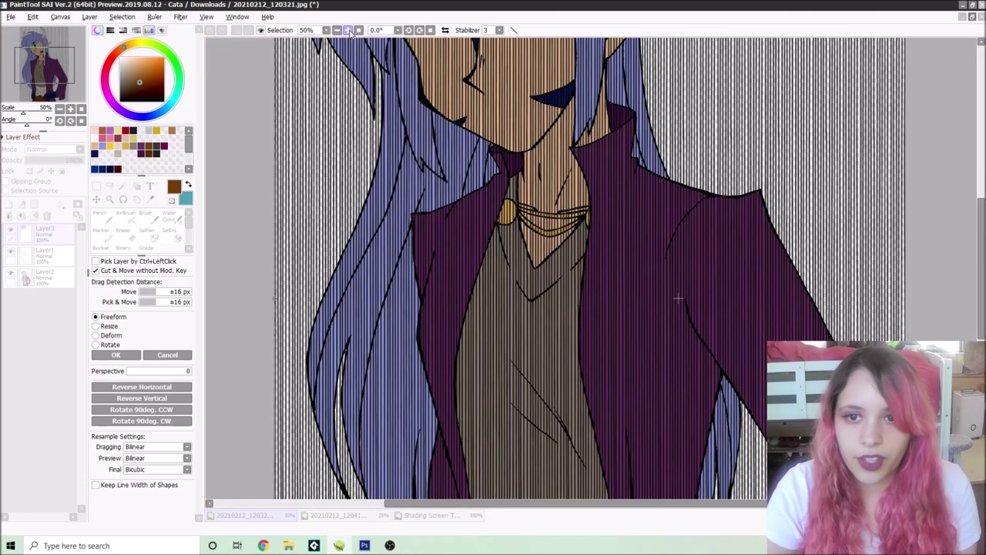
left_click(348, 30)
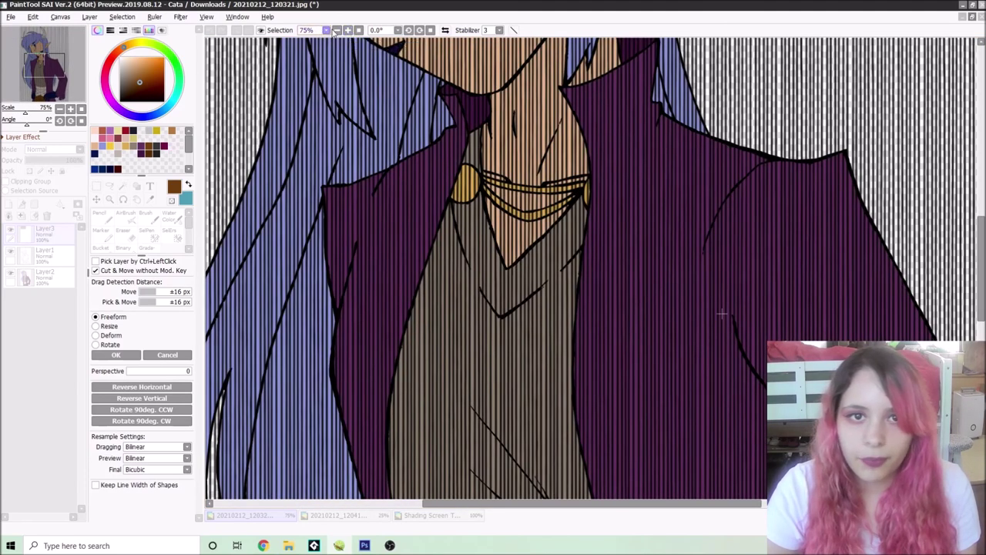
left_click(337, 30)
left_click(336, 31)
left_click(337, 30)
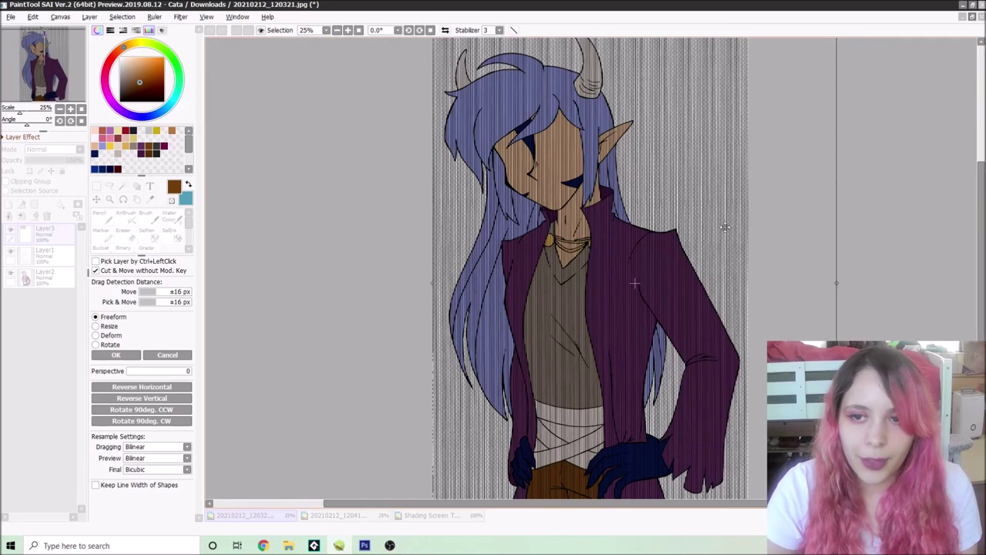
left_click_drag(837, 283, 806, 284)
Step: Inspect the final stripe density over the character and apply the screen tone's transformation
left_click(347, 30)
left_click(348, 30)
left_click(348, 30)
left_click(347, 30)
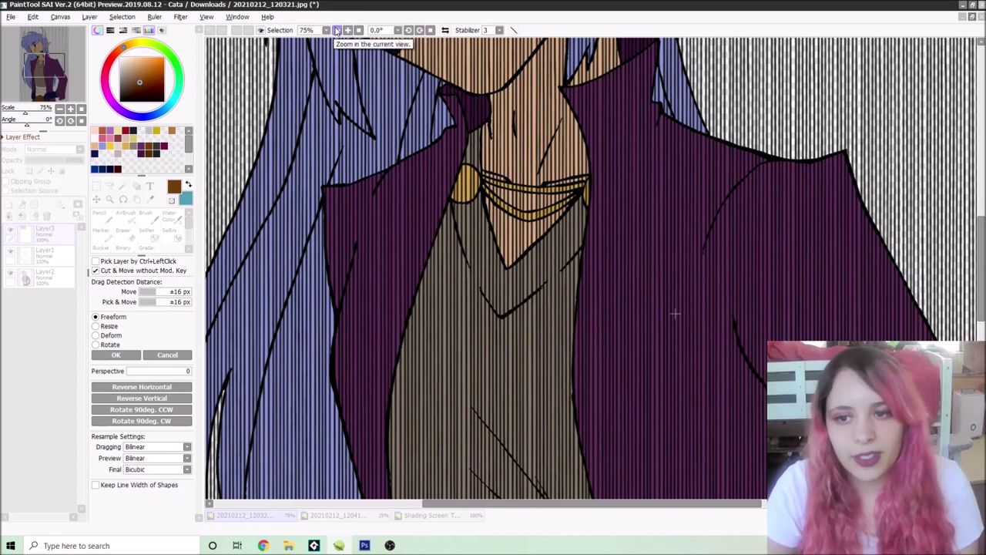
left_click(337, 30)
left_click(337, 30)
left_click(336, 30)
left_click(336, 30)
scroll(451, 177, "down", 1)
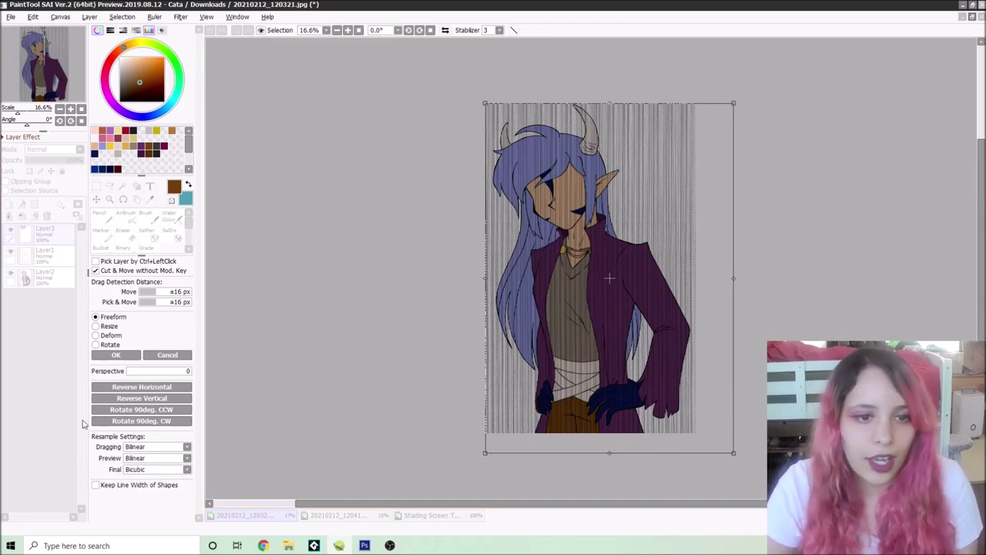
left_click(117, 355)
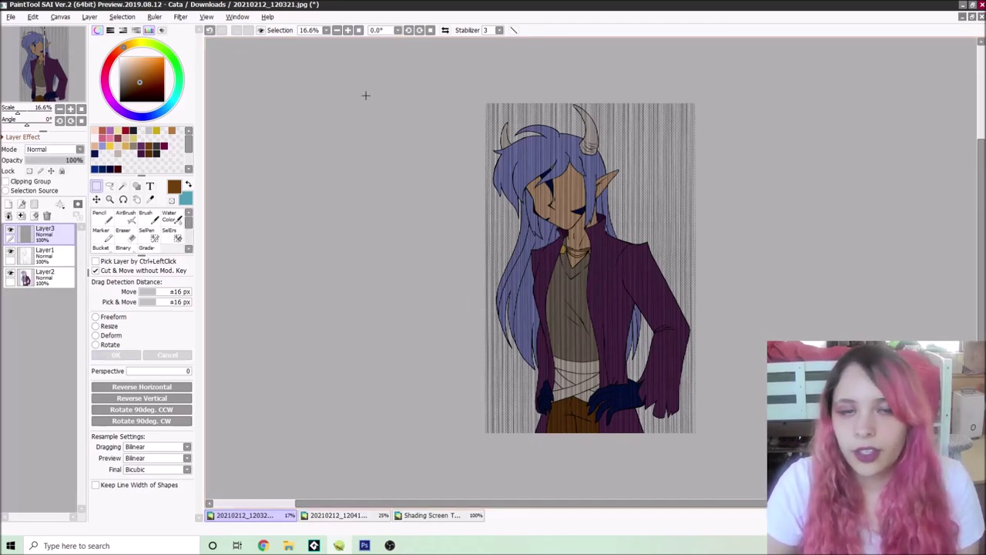
Step: Select the whole canvas over the screen tone and set up the selection eraser at brush size 9
left_click(348, 31)
left_click(347, 30)
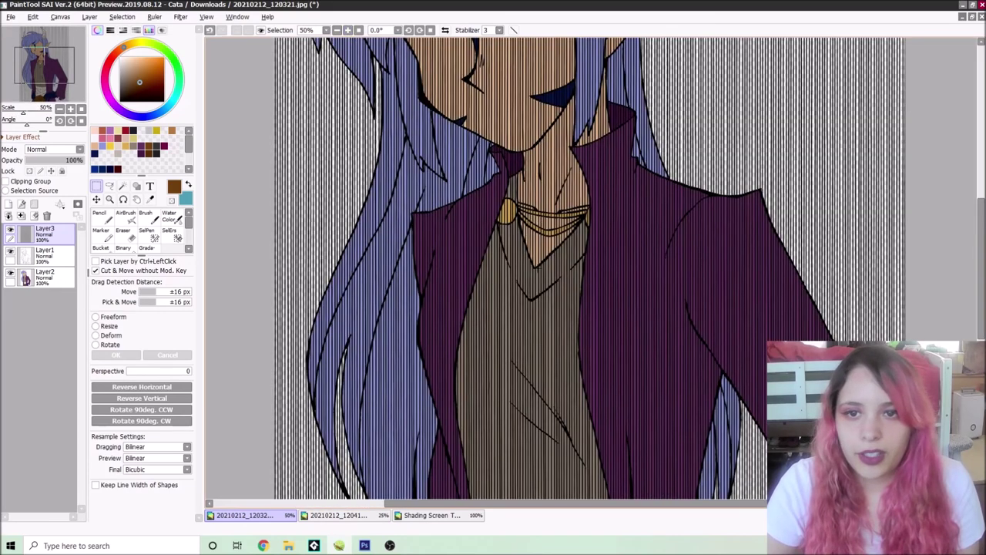
left_click(337, 30)
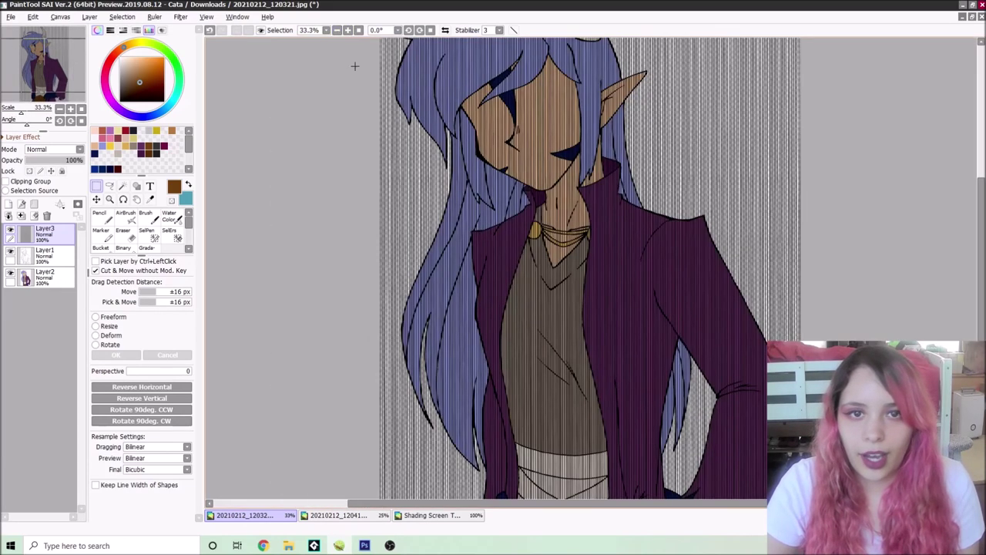
left_click(336, 30)
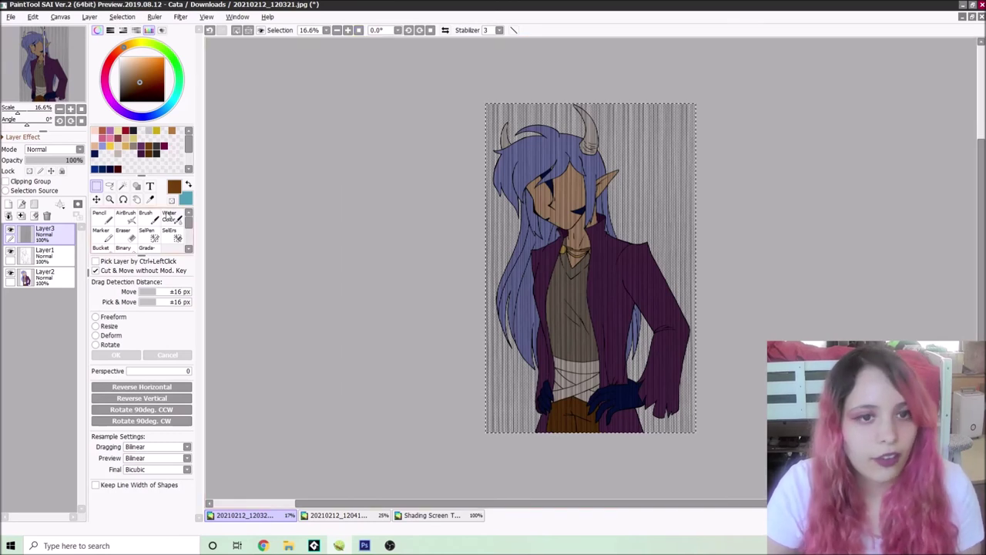
key("s")
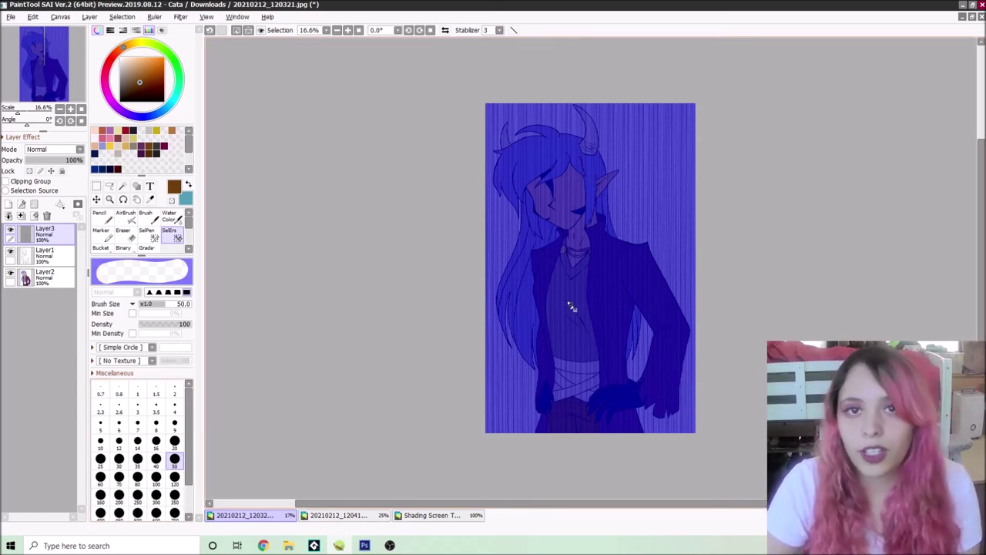
scroll(591, 270, "up", 3)
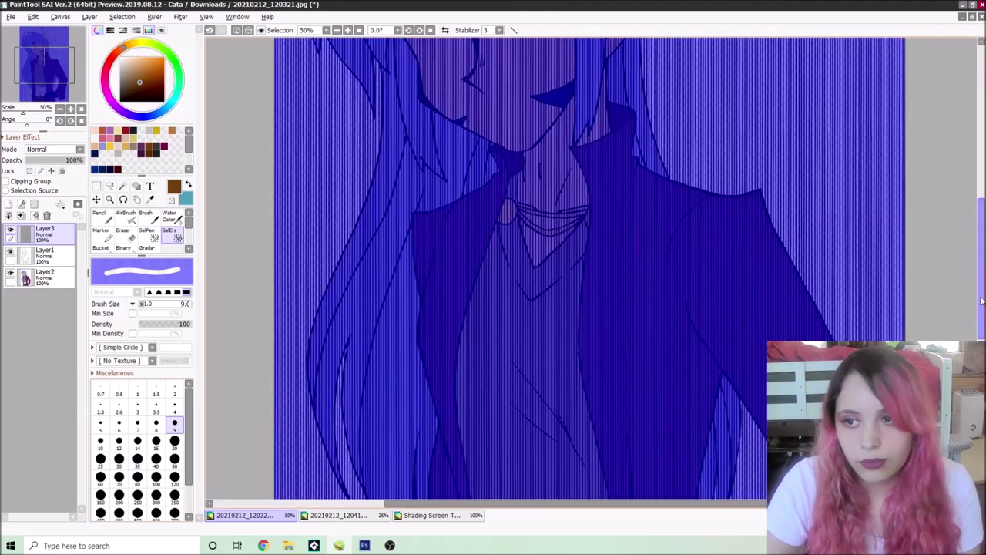
Step: On the line art layer Layer1, carve the shadow areas at the bases of both horns out of the selection
left_click(44, 253)
left_click(601, 249)
key("b")
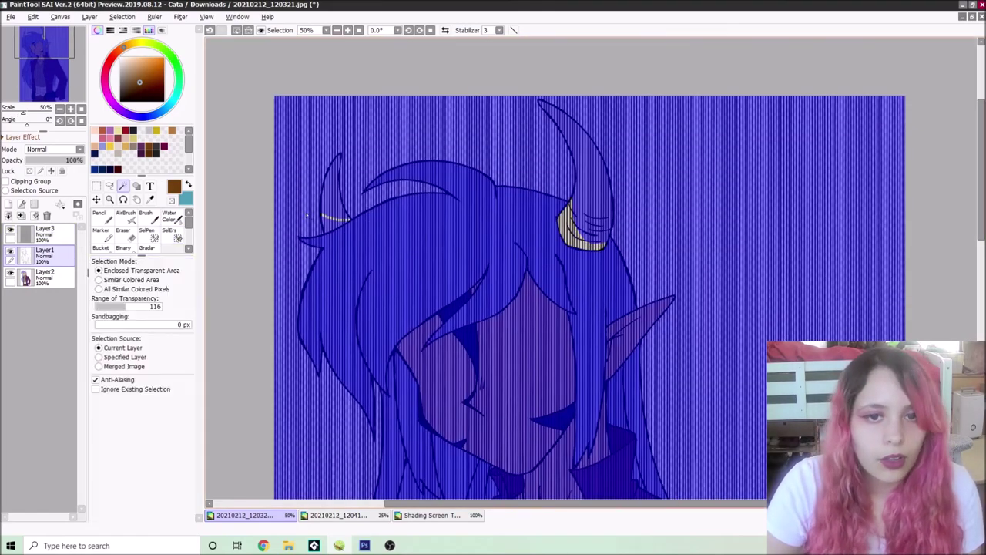
scroll(628, 326, "up", 1)
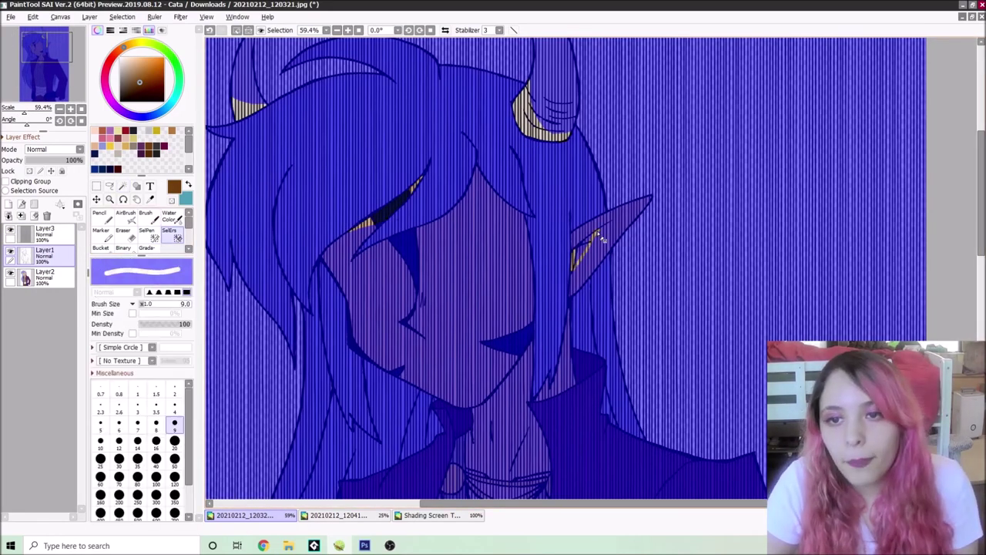
Step: Remove the shadows behind the neck and hair, in the hair gaps beside the jacket, and under the necklace from the selection
scroll(534, 285, "down", 3)
left_click(534, 285)
left_click(391, 308)
scroll(403, 316, "down", 6)
key("b")
left_click(352, 277)
left_click(709, 297)
left_click_drag(514, 149, 503, 111)
key("bracketright")
key("bracketright")
key("bracketright")
key("bracketright")
key("bracketright")
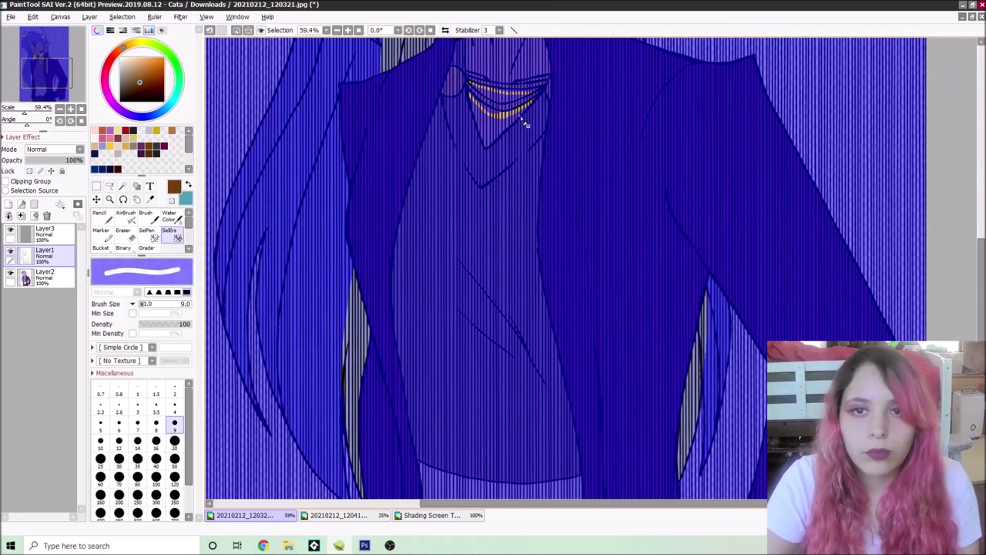
Step: Outline the sleeve's elbow crease and carve shadow bands along the waist wraps out of the selection
key("e")
scroll(720, 235, "down", 3)
left_click_drag(839, 222, 867, 225)
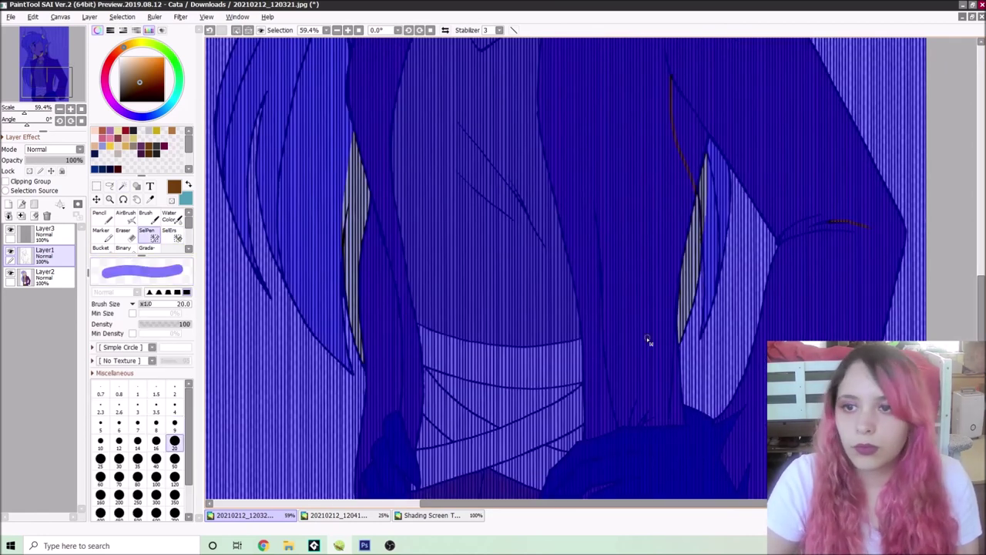
left_click_drag(423, 351, 582, 371)
left_click_drag(583, 420, 421, 470)
left_click_drag(424, 401, 462, 438)
key("g")
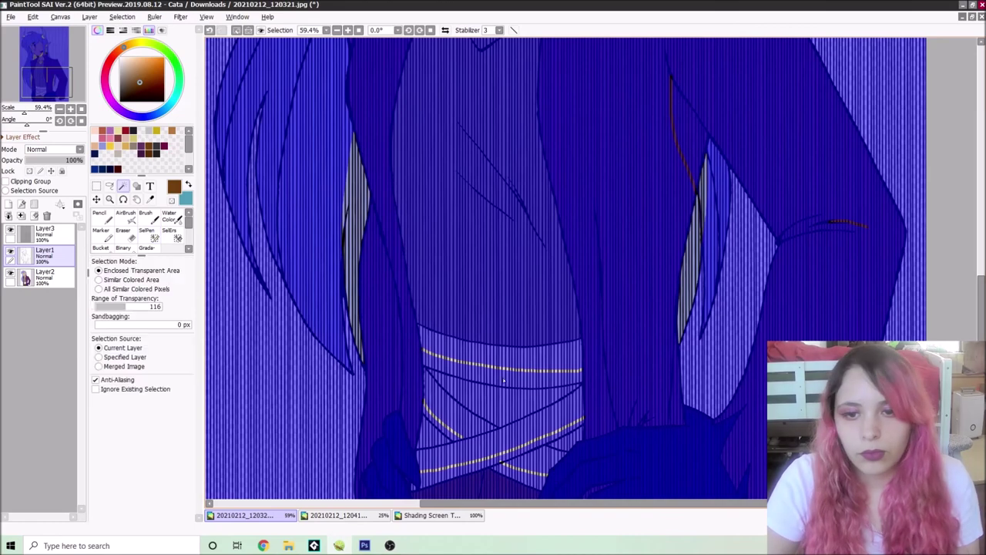
left_click(505, 462)
Step: Carve the jacket's underarm shadow and the elbow fold shadows out of the selection
key("e")
key("g")
left_click(685, 139)
key("e")
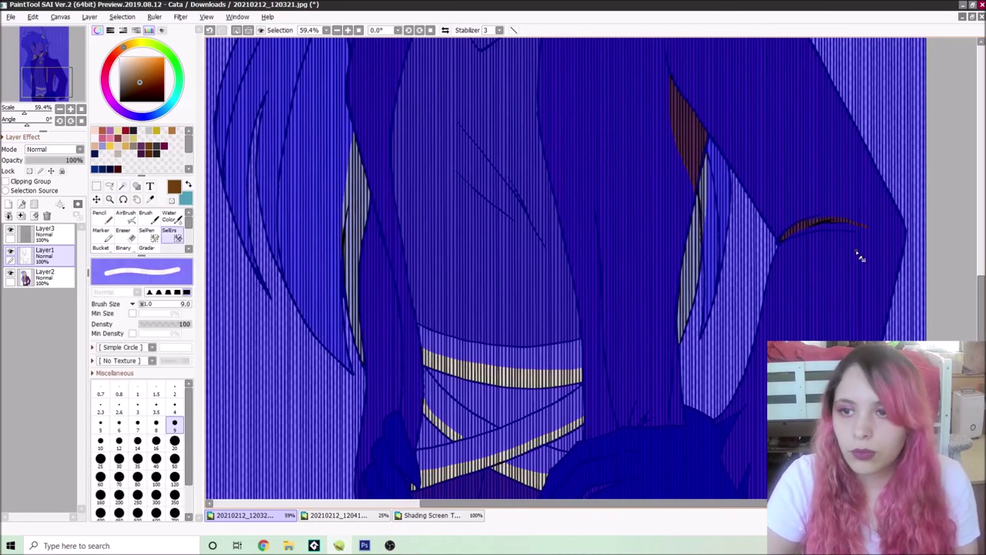
scroll(874, 242, "down", 1)
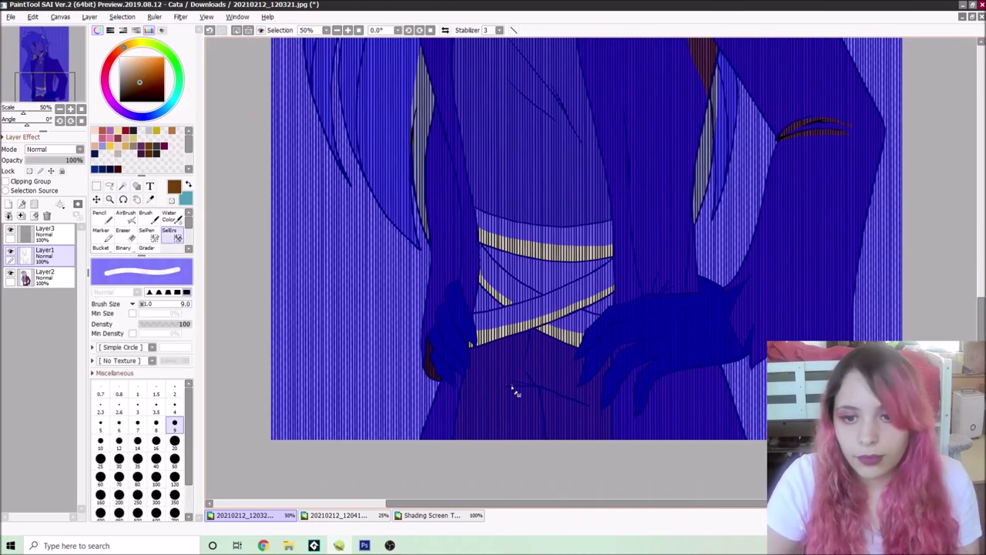
Step: Remove the trouser crease shadow and the small jacket shadows around the gloved hands from the selection
key("w")
left_click(609, 432)
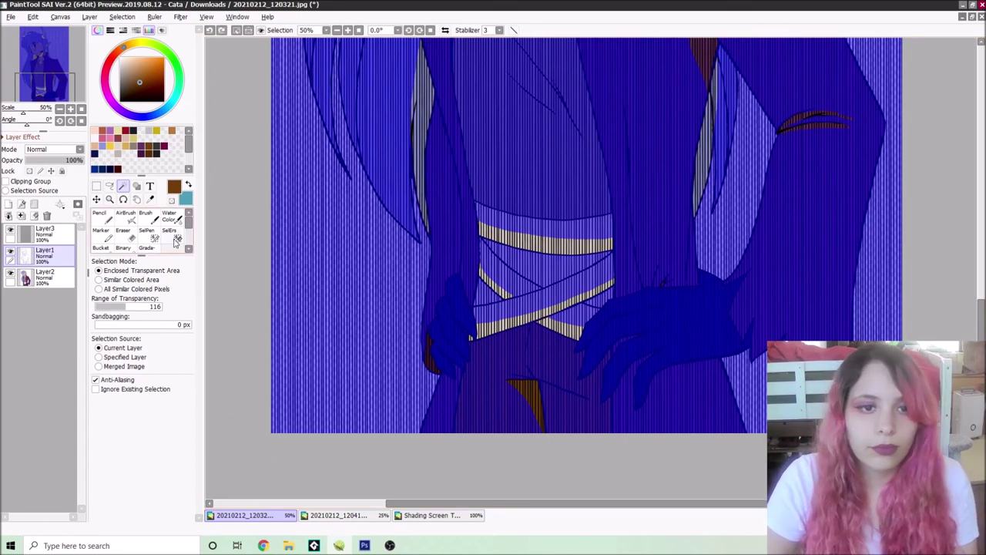
key("e")
scroll(337, 198, "down", 2)
key("w")
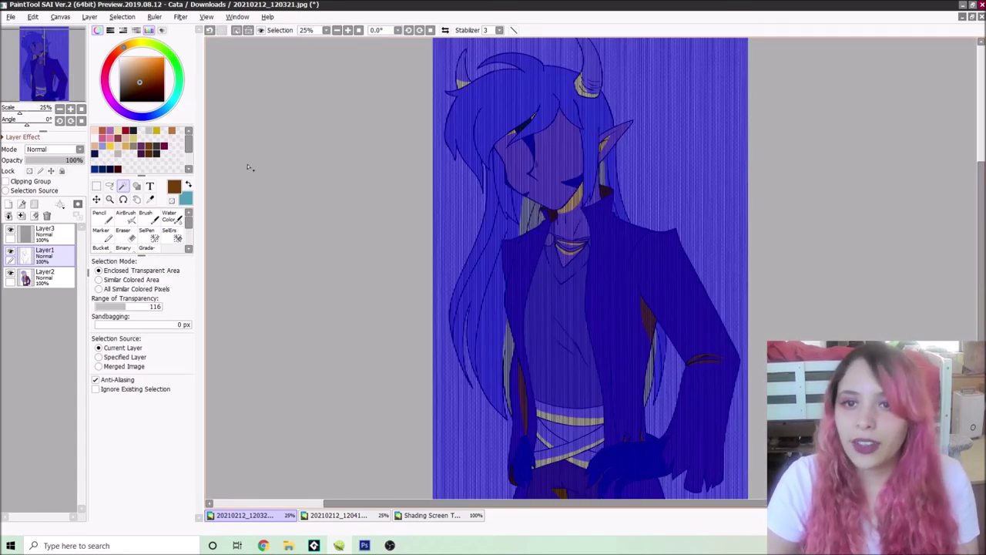
Step: Delete the selected screen tone from Layer3 so it remains only in the shadow areas, and clear the selection
left_click(44, 232)
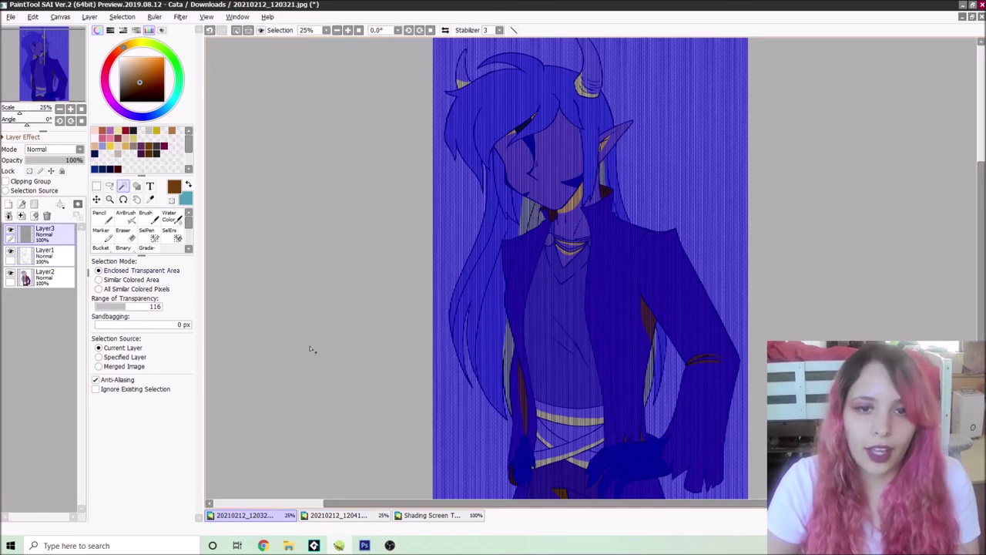
key("Delete")
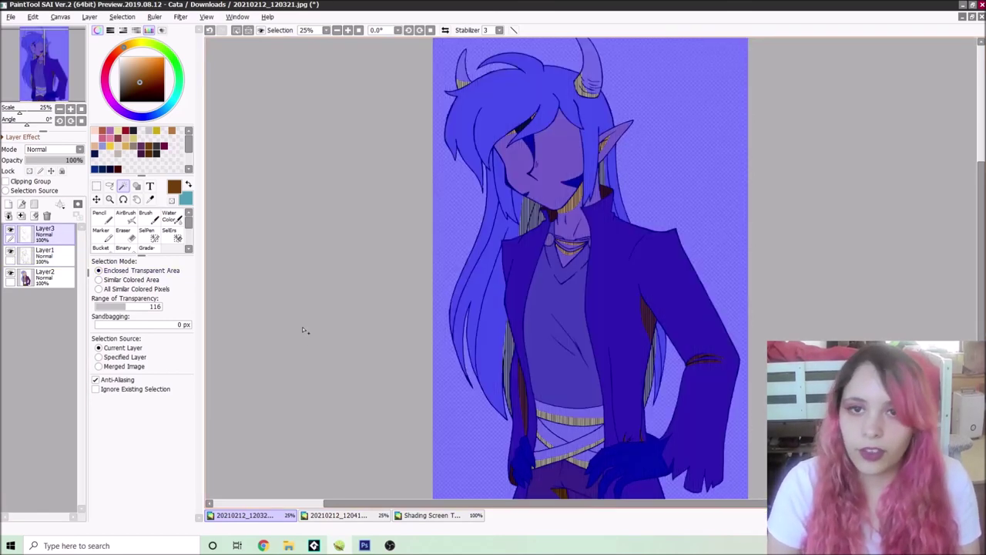
key("ctrl+d")
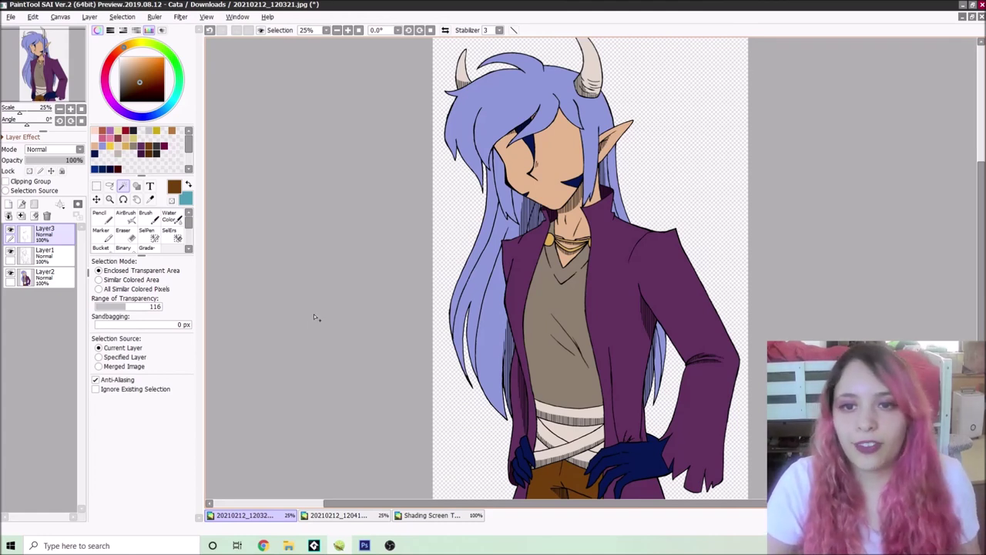
scroll(643, 301, "down", 1)
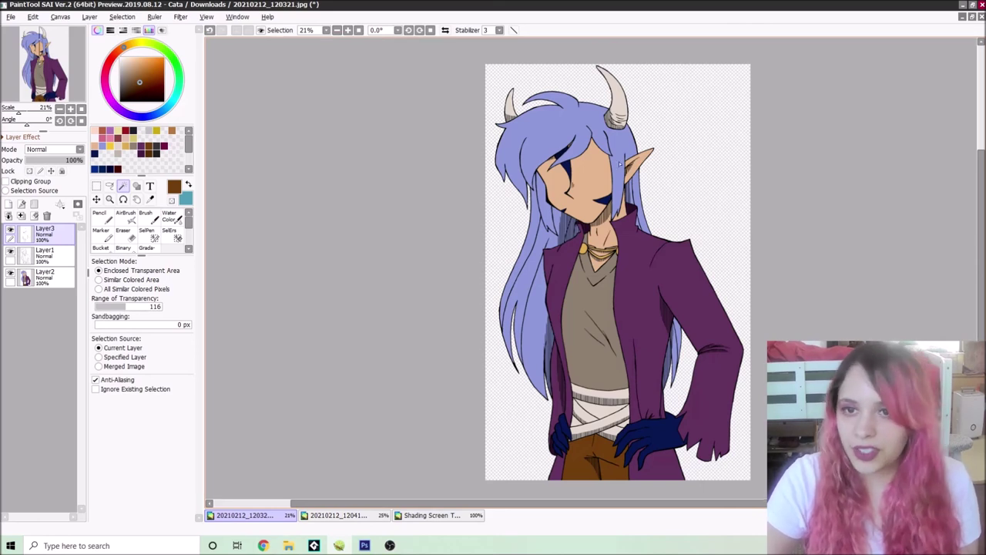
Step: Switch to the photo 20210212_120410.jpg and select a rectangle around all the drawn eyes, eyebrows and mouths
left_click(353, 516)
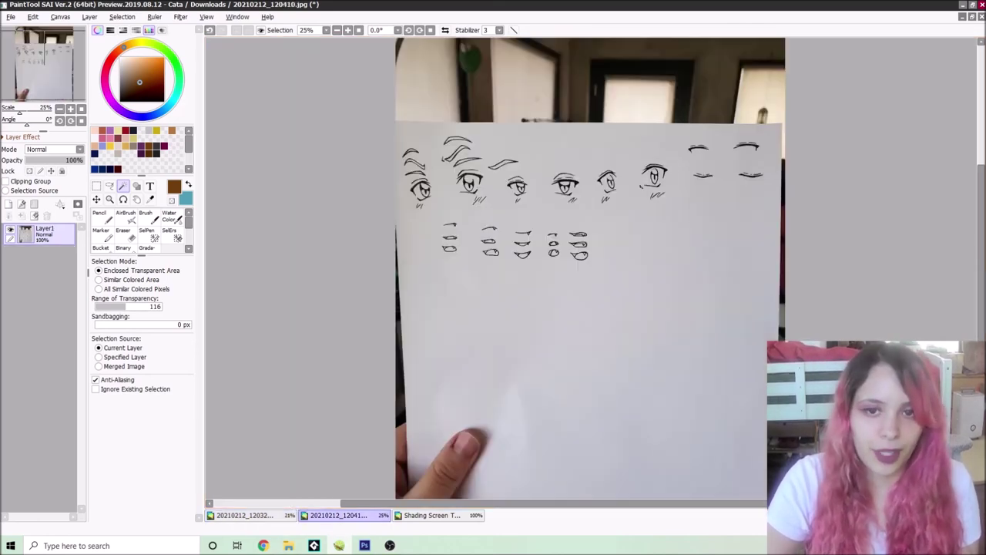
key("m")
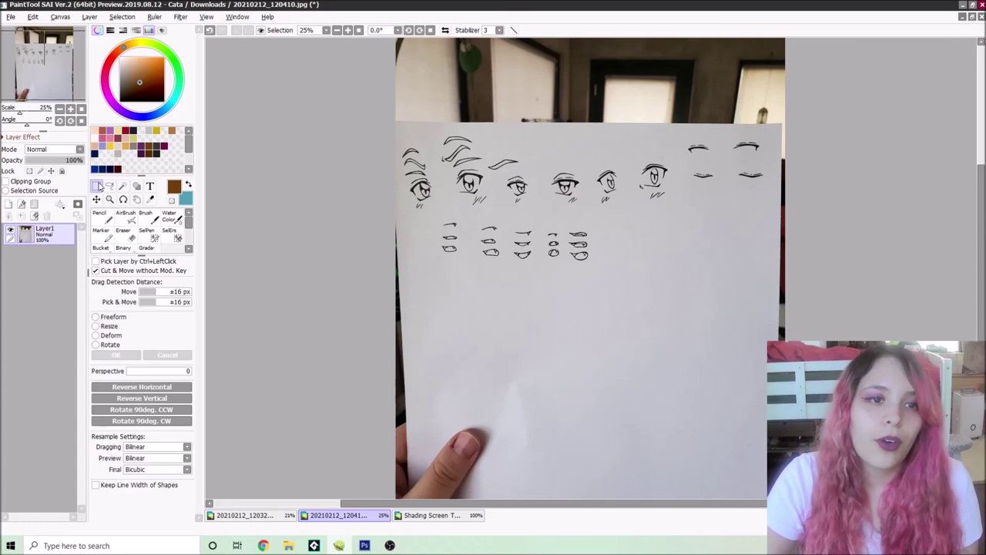
left_click_drag(399, 128, 770, 270)
left_click(60, 17)
left_click(84, 31)
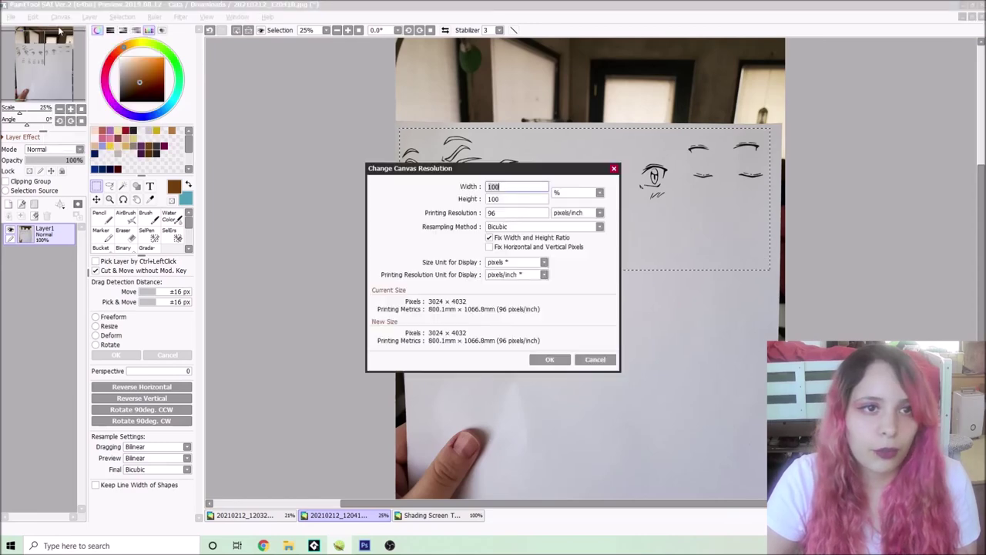
left_click(594, 358)
Step: Trim the canvas to the selection around the drawn facial features
left_click(60, 17)
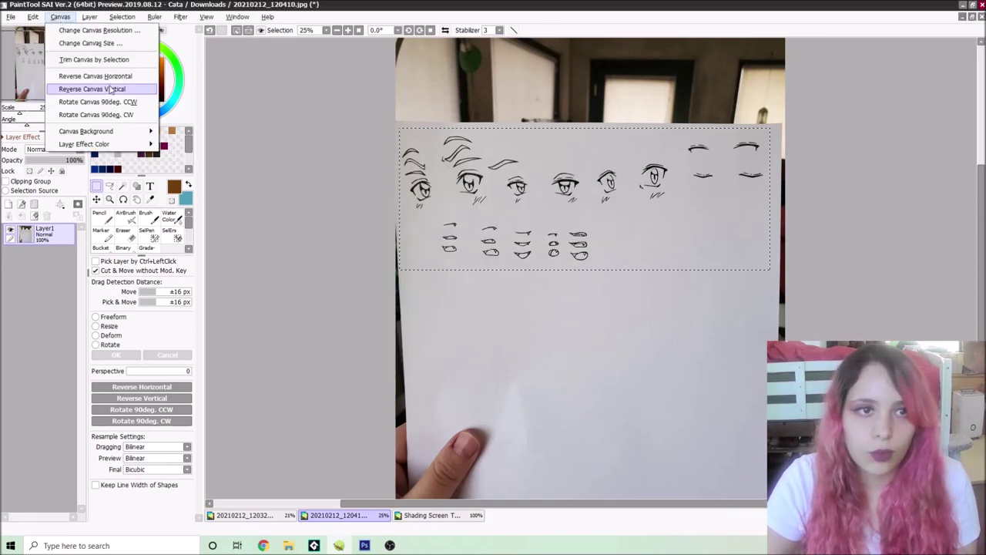
left_click(83, 63)
left_click(359, 31)
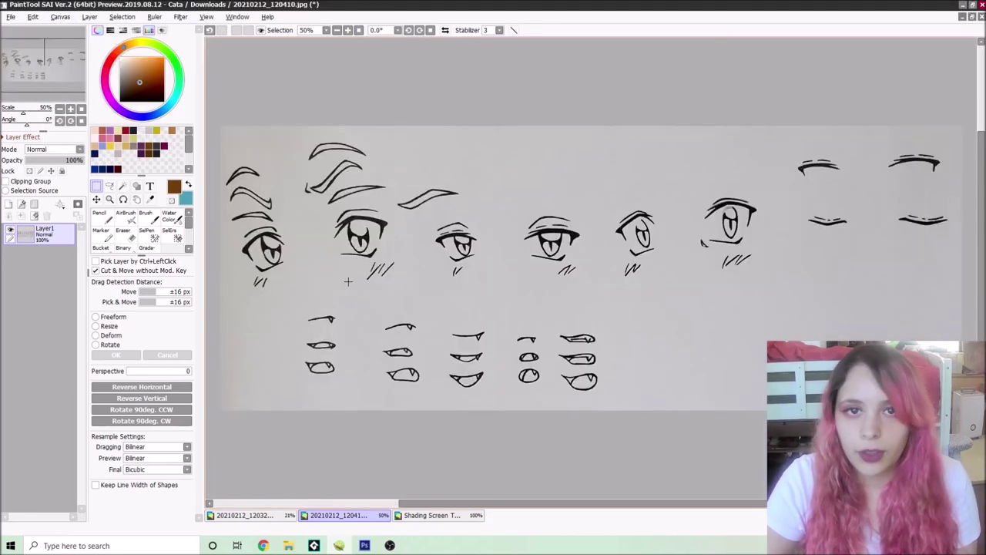
Step: Apply a Brightness/Contrast adjustment with contrast +100 to turn the facial features' paper background white
left_click(181, 17)
mouse_move(221, 36)
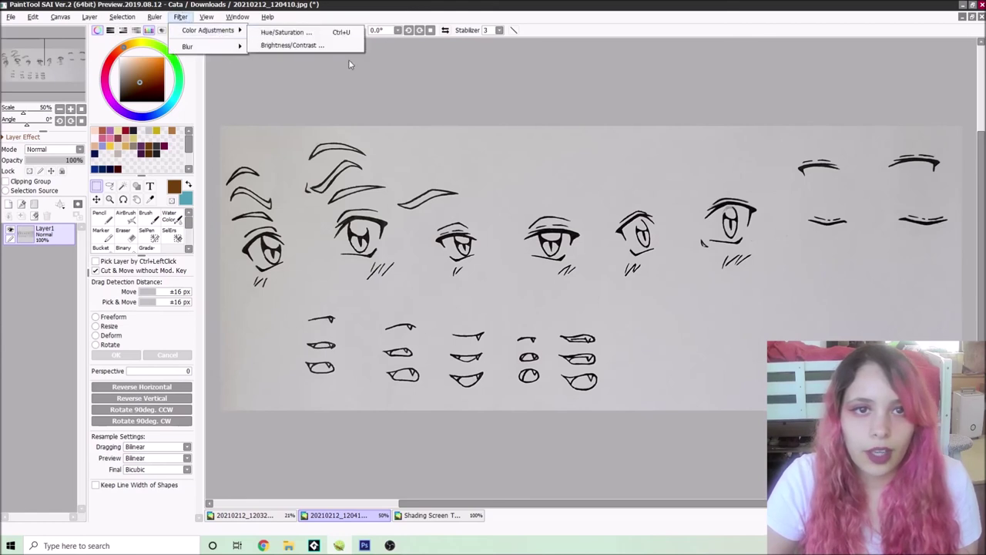
left_click(286, 44)
left_click_drag(429, 305, 527, 302)
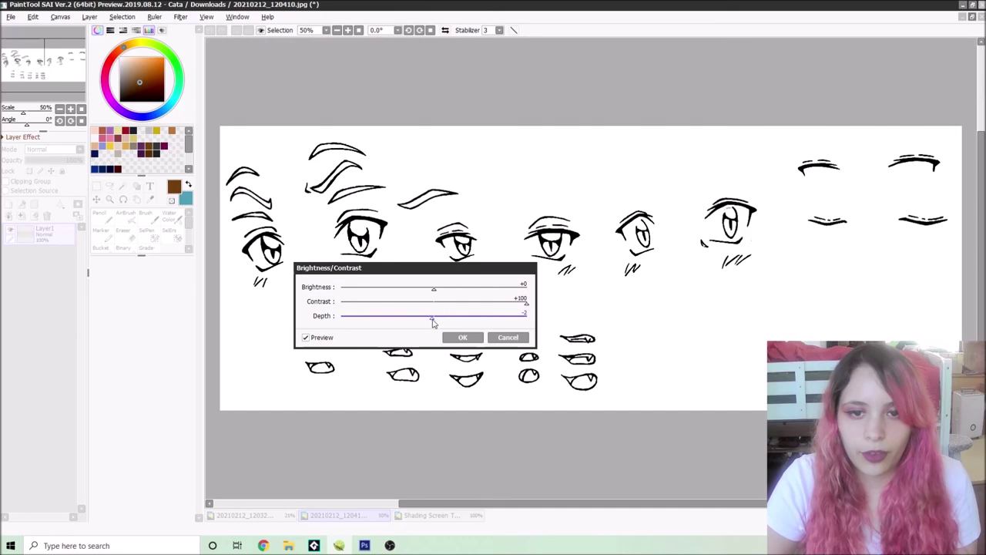
left_click(462, 336)
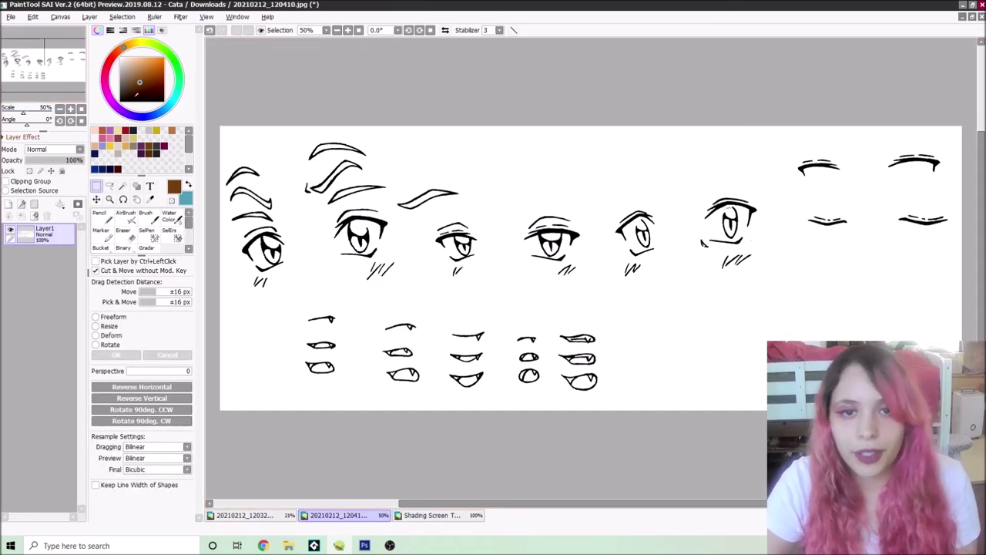
Step: Delete the white background around the facial features, leaving transparent line art, and clear the selection
left_click(123, 186)
key("ctrl+a")
key("Delete")
key("ctrl+d")
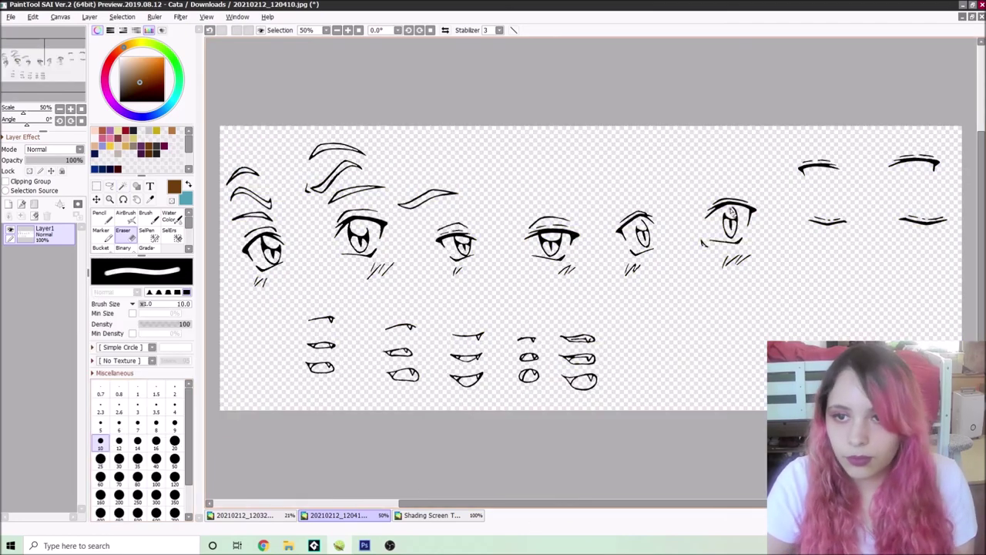
Step: Copy a pair of eyes onto the character's face in an Eyes > Neutral folder and free-transform them to fit
key("a")
left_click(243, 515)
left_click(54, 246)
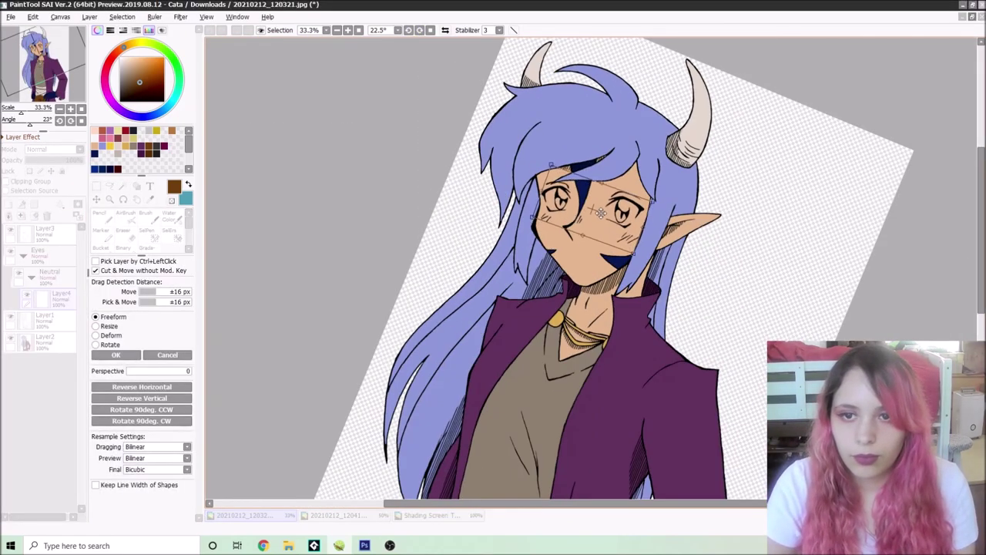
key("Return")
left_click(445, 30)
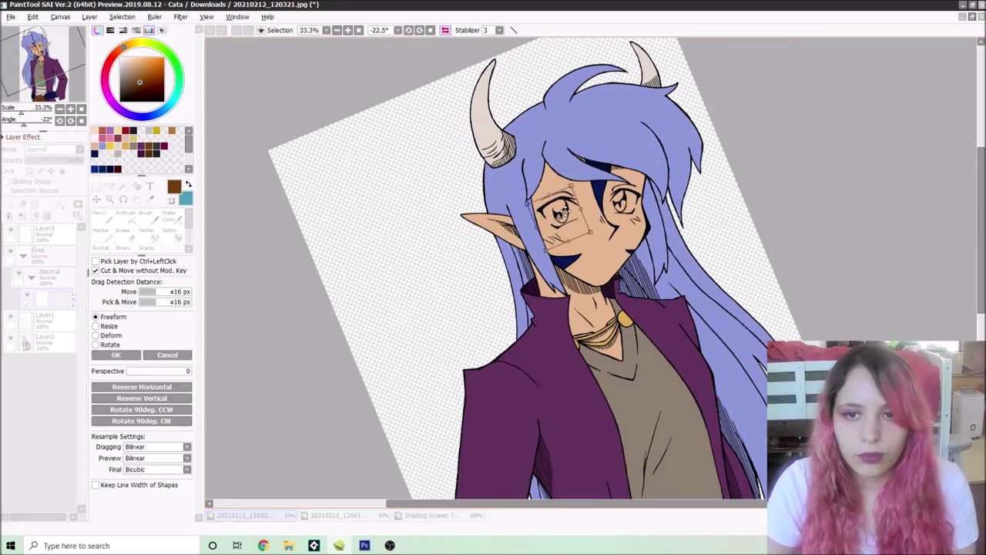
key("h")
Step: Place a small closed mouth with a fang on the character's face inside a Mouth > Neutral folder
key("Home")
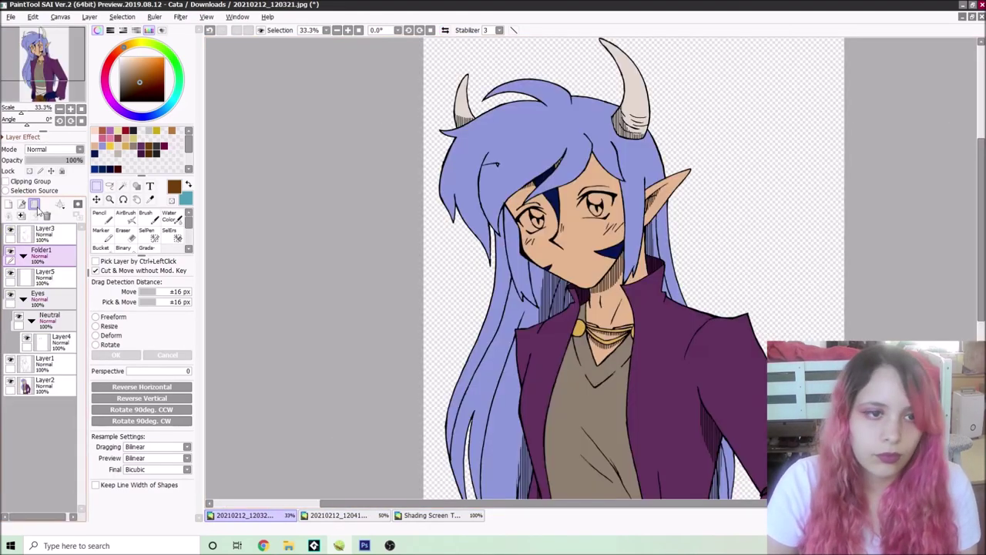
key("ctrl+t")
key("ctrl+0")
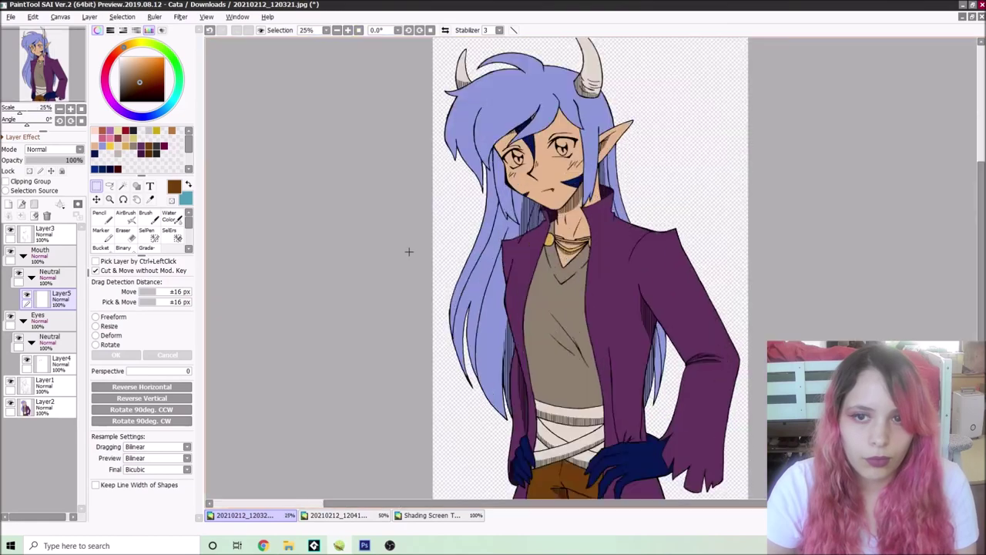
Step: Free-transform the eye on the far side of the face to refine its fit on Layer4
left_click(421, 515)
left_click(247, 515)
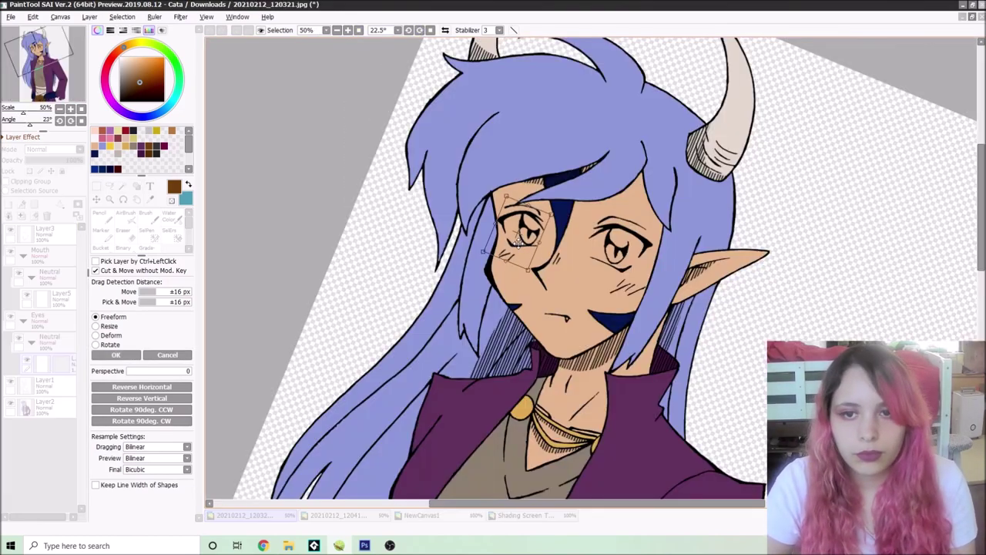
key("ctrl+d")
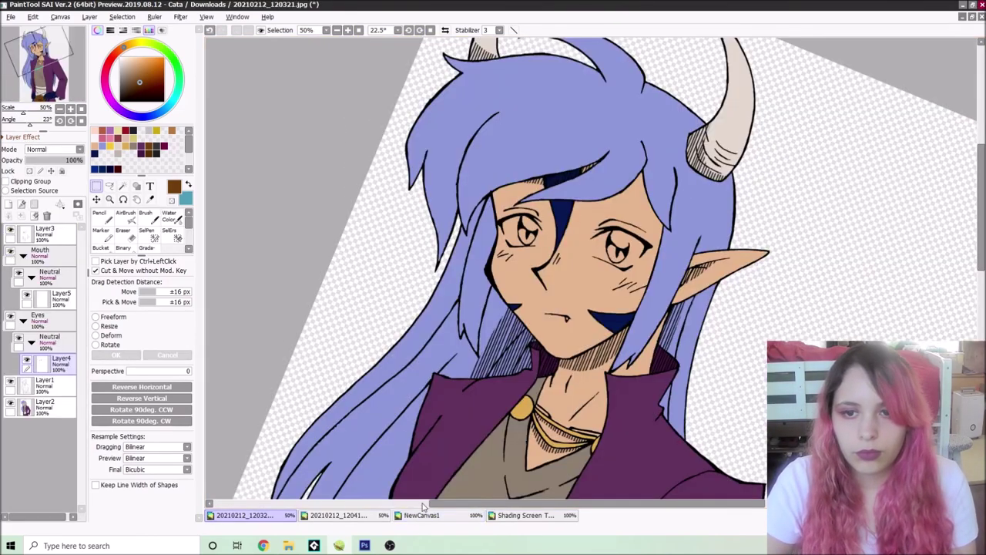
left_click(419, 31)
Step: Place the eyebrow line art in an Eyebrows > Neutral folder and free-transform the far-side eyebrow to fit above its eye
left_click(339, 515)
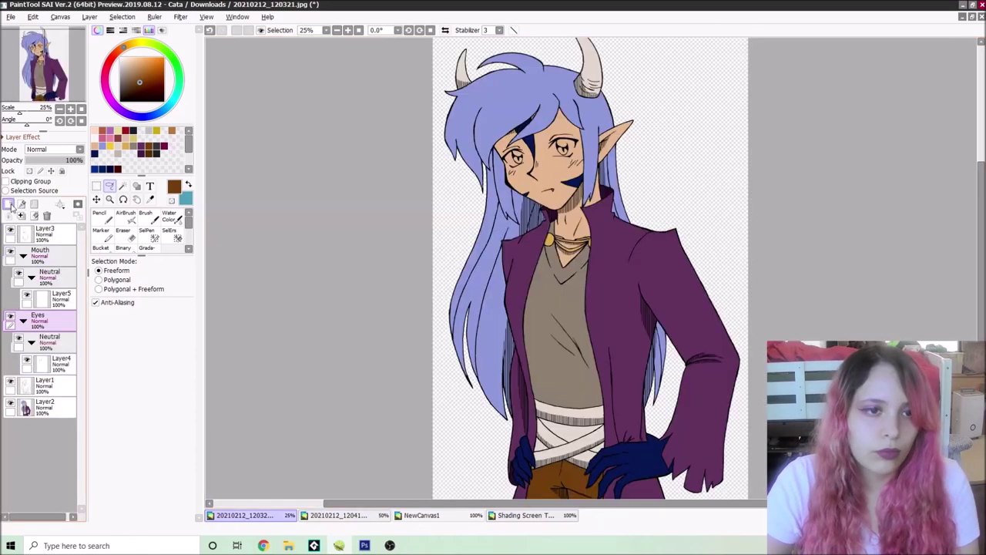
key("ctrl+t")
left_click_drag(477, 58, 534, 137)
key("ctrl+plus")
left_click_drag(482, 251, 432, 262)
key("Return")
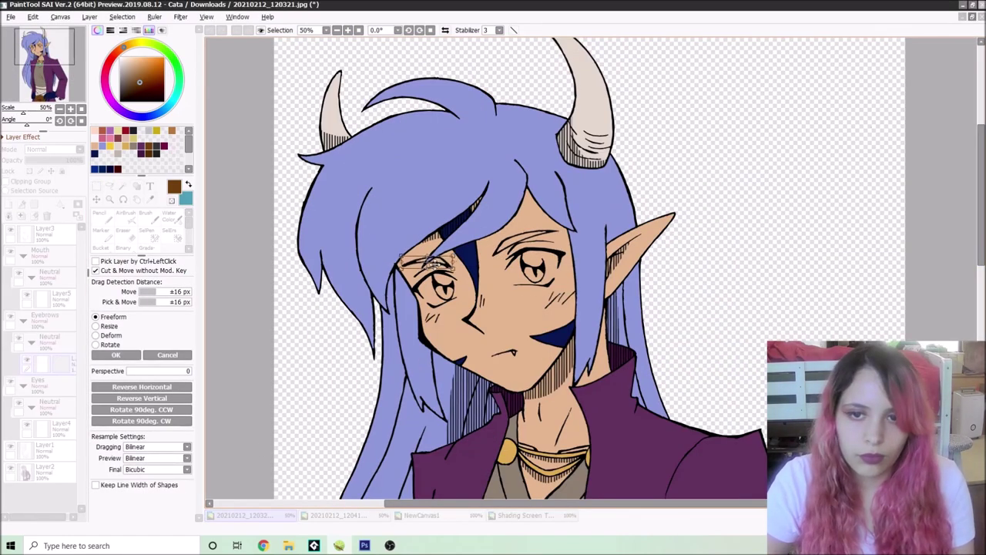
Step: Free-transform the near-side eyebrow on Layer6 to refine its fit above the eye
left_click(440, 517)
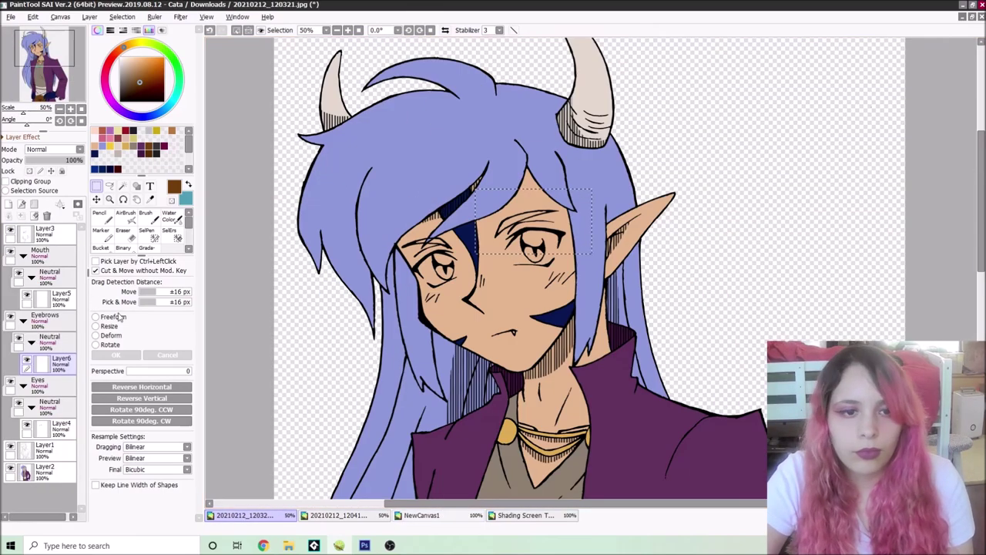
key("ctrl+t")
key("Return")
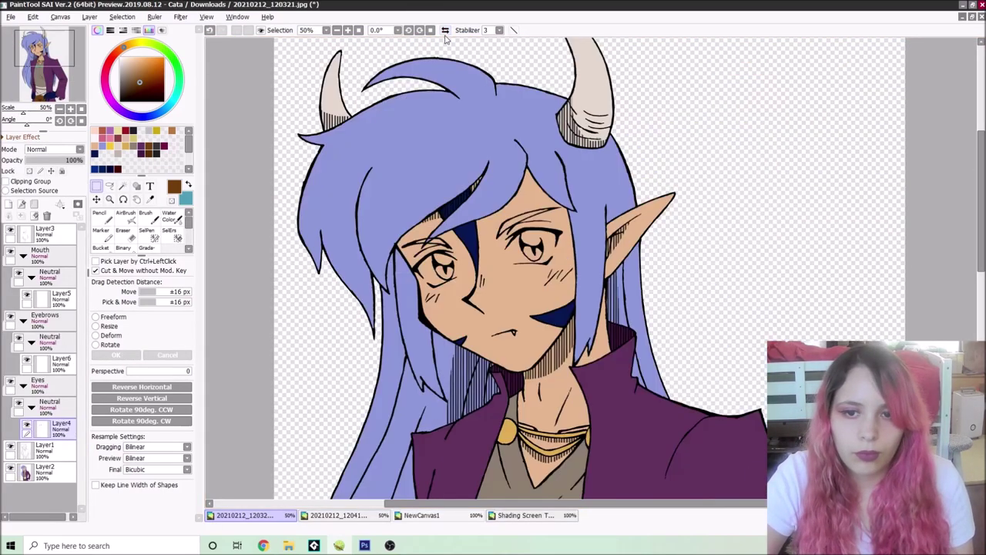
Step: Free-transform the nose on Layer1 and compare the face with the reference drawing in NewCanvas1
left_click(434, 516)
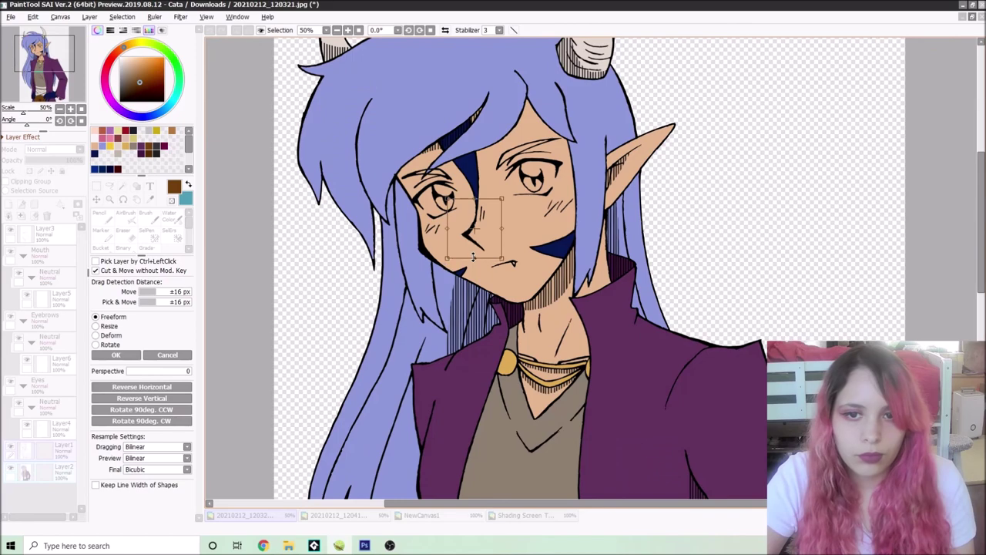
scroll(342, 358, "down", 3)
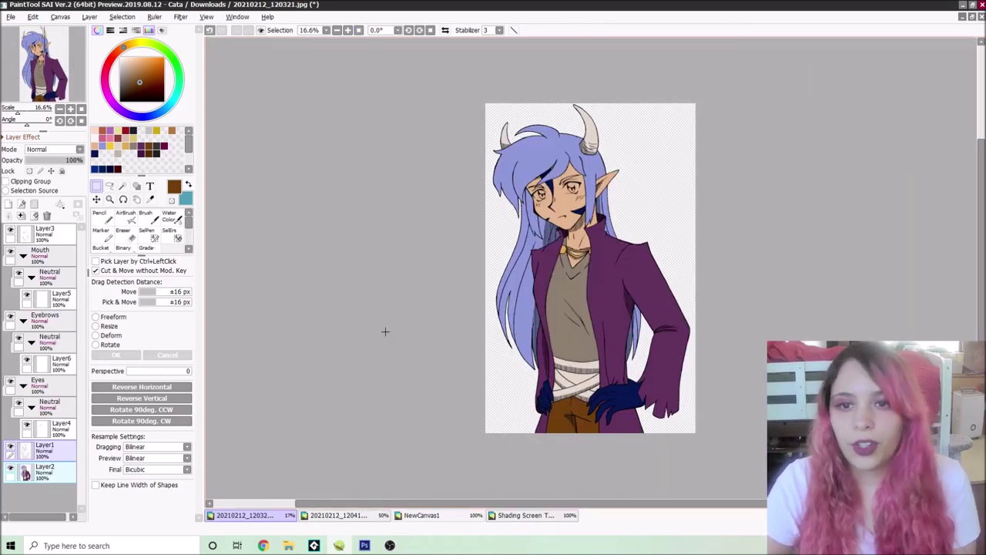
left_click(348, 30)
left_click(348, 30)
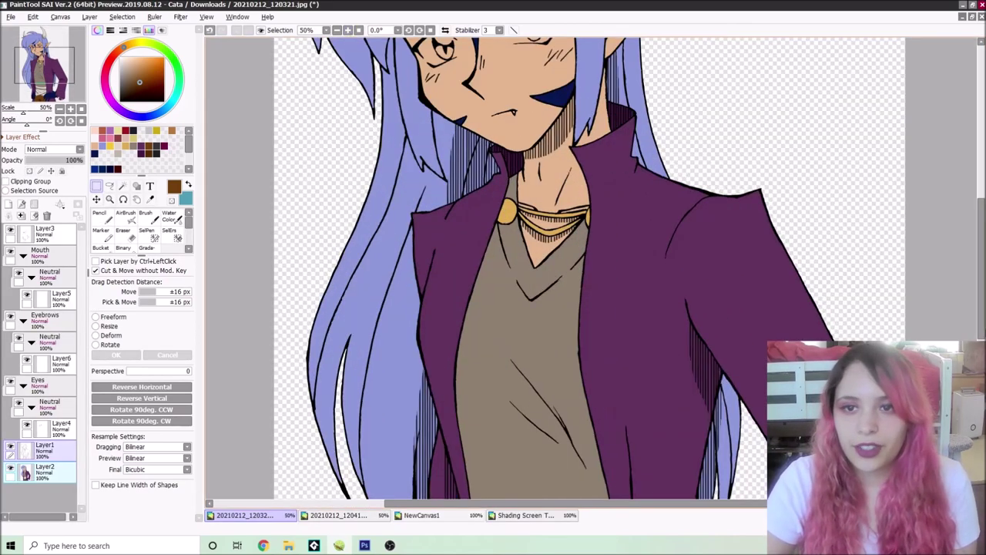
left_click_drag(975, 277, 972, 223)
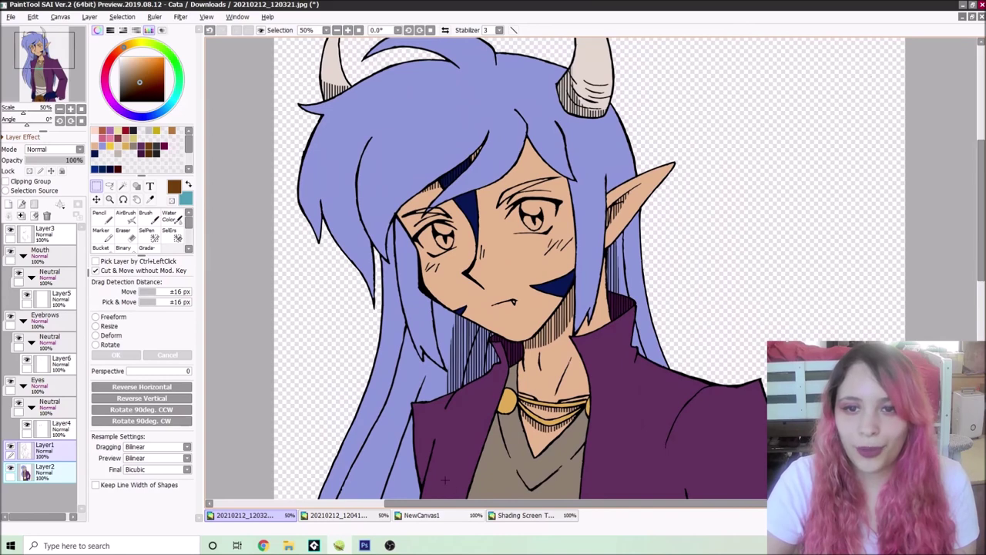
left_click(426, 515)
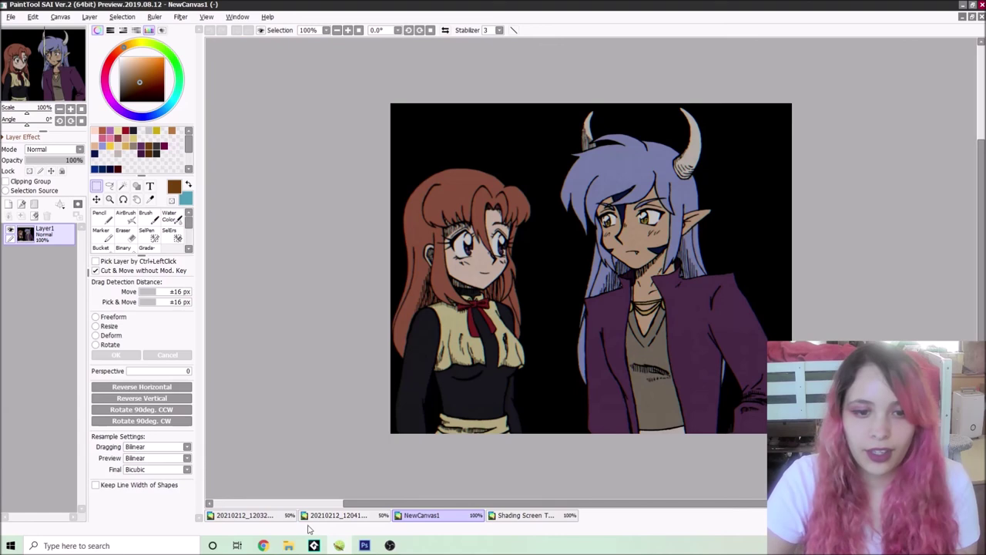
left_click(276, 518)
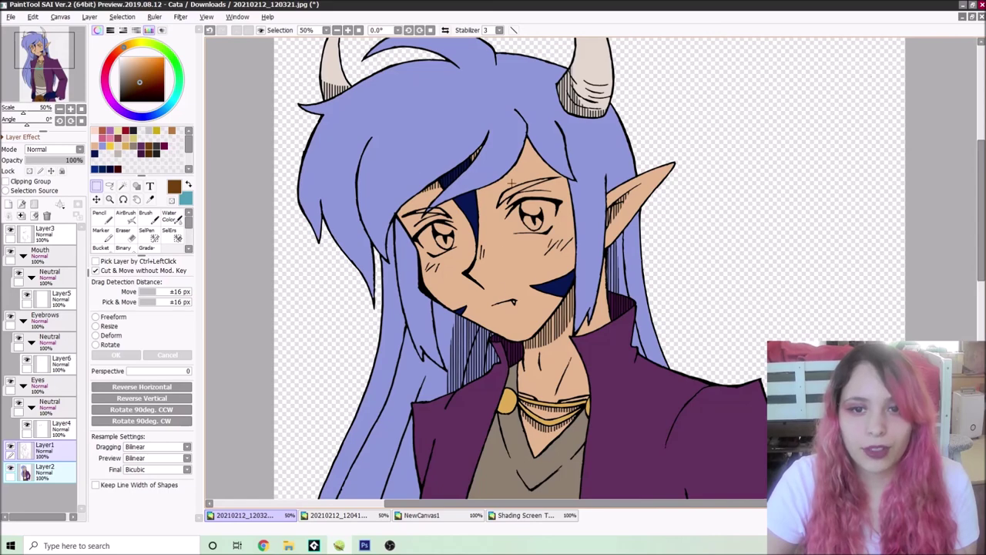
Step: Colour the whites of both eyes on a new layer beneath the eye line art, closing the outline gaps with white strokes
key("ctrl+shift+n")
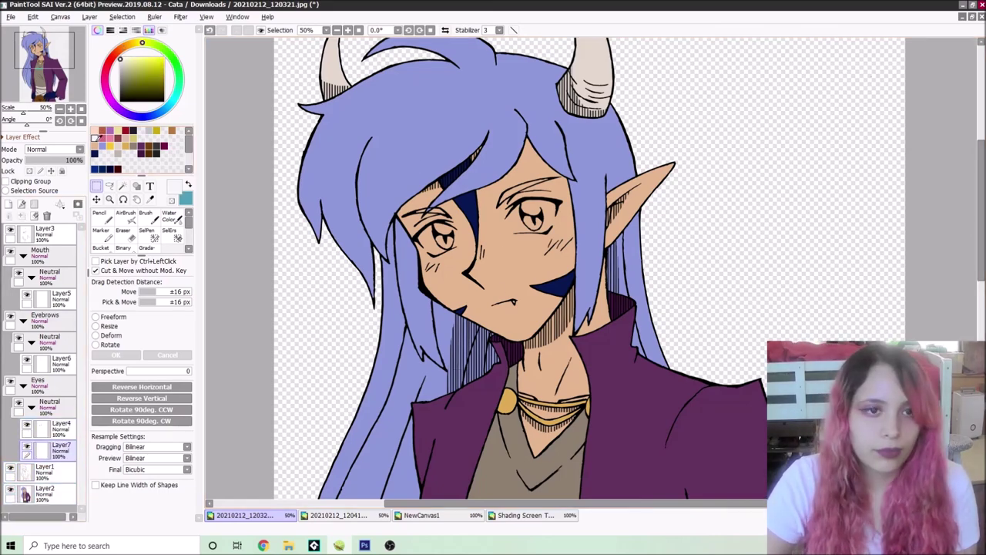
key("m")
scroll(521, 493, "up", 2)
scroll(521, 493, "up", 5)
left_click_drag(443, 254, 445, 312)
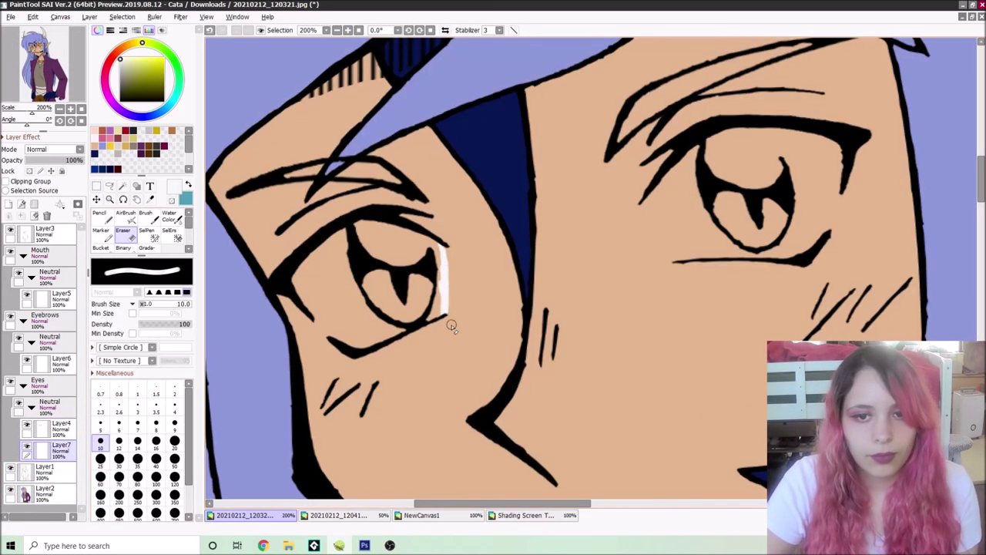
left_click_drag(651, 199, 675, 258)
left_click_drag(823, 193, 840, 231)
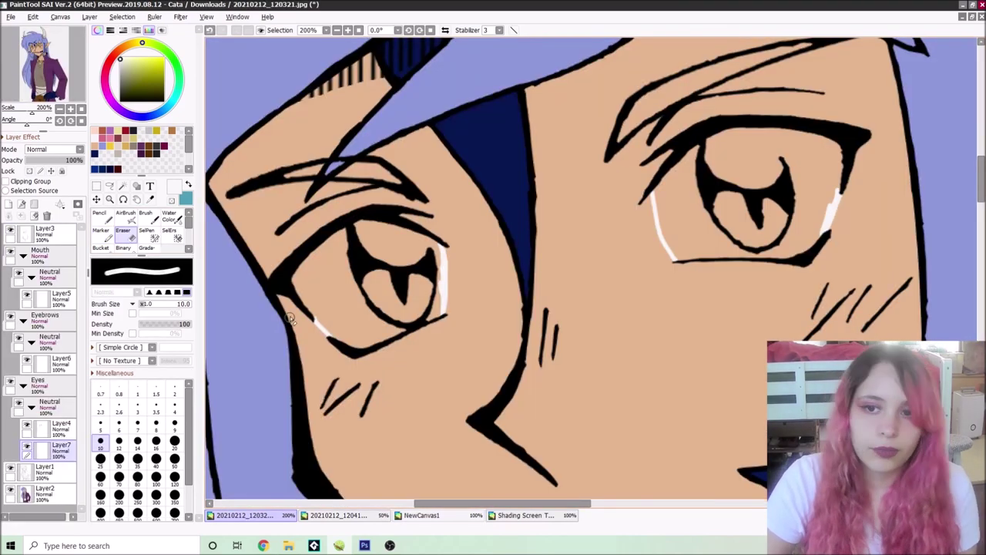
key("e")
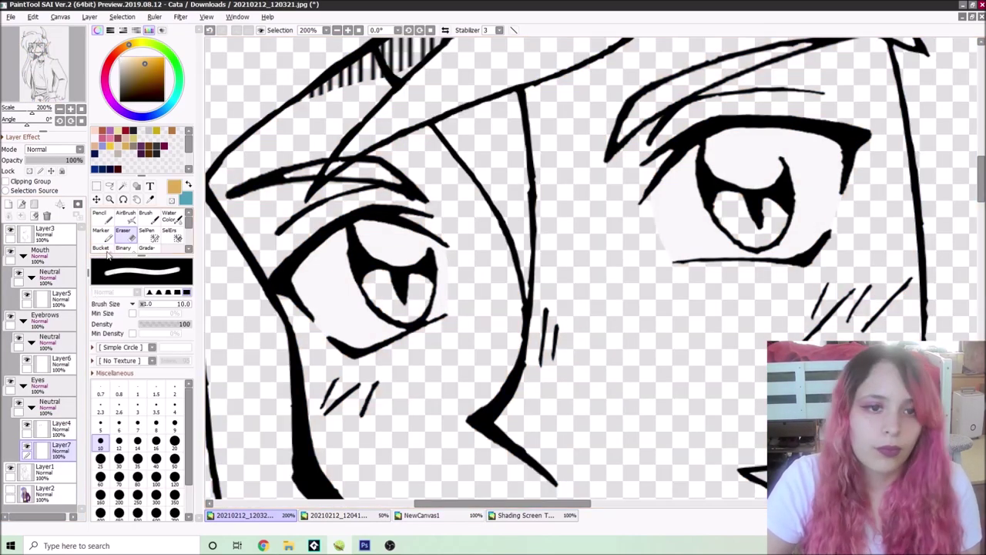
Step: Fill both irises golden yellow and colour the eyebrows in the hair's periwinkle blue on a layer beneath their line art
key("ctrl+shift+n")
left_click(100, 248)
left_click(751, 210)
left_click(397, 292)
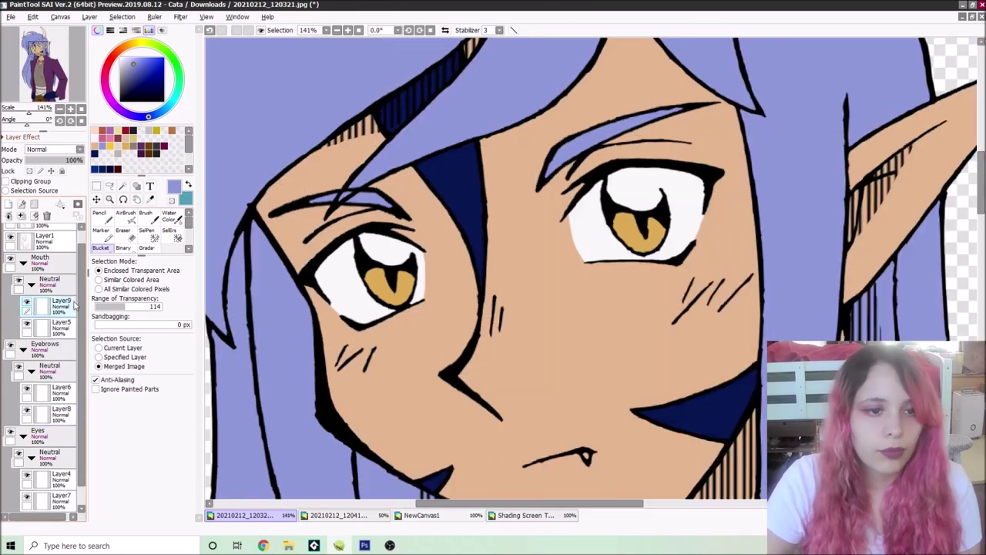
Step: Free-transform the Mouth > Neutral folder to refine the mouth's fit on the face
left_click(29, 286)
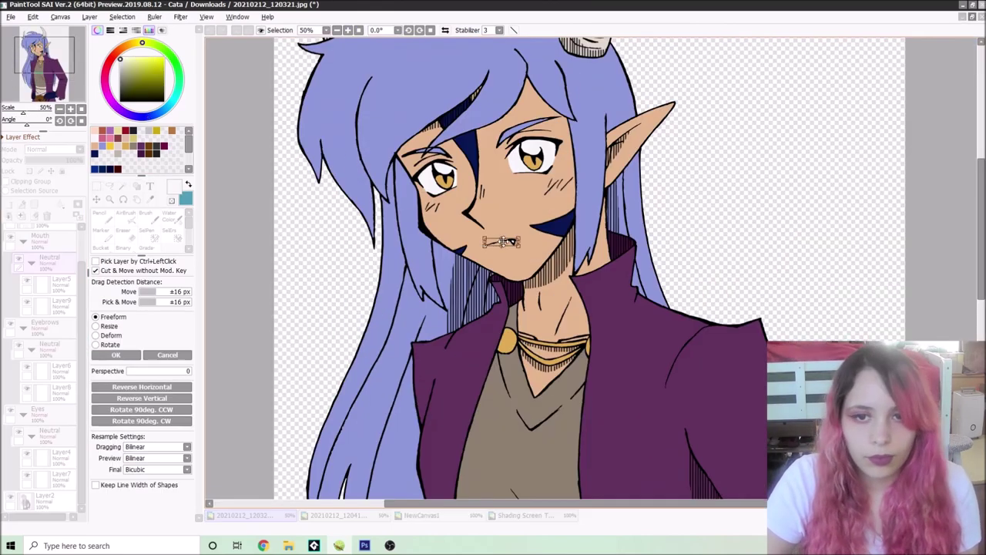